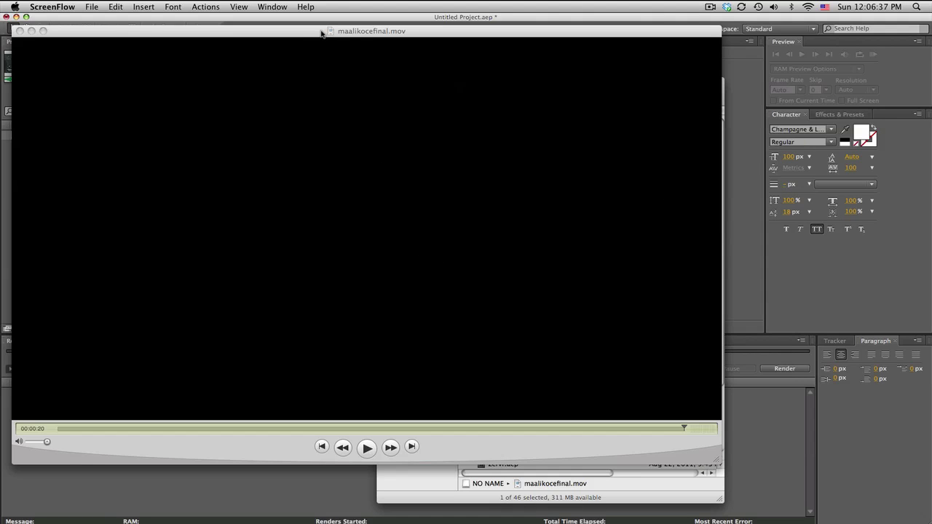
- Preview the finished maalikocefinal.mov in QuickTime, scrubbing to about 15 seconds to see the grid room reveal
left_click_drag(321, 32, 377, 40)
left_click_drag(176, 436, 500, 438)
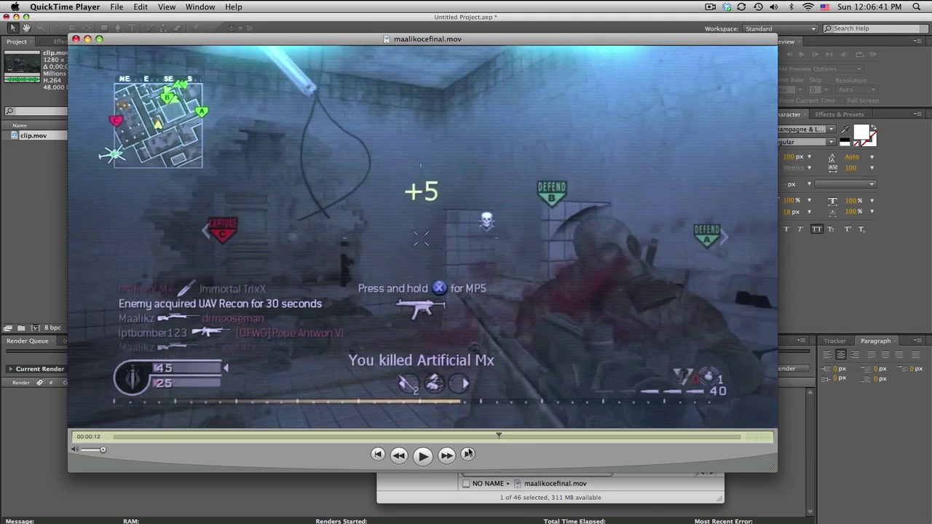
left_click(422, 459)
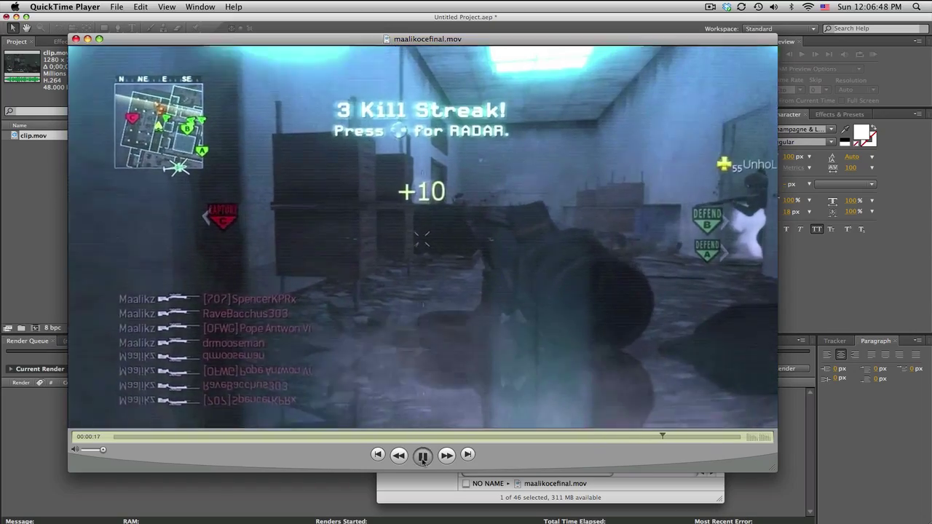
left_click(422, 456)
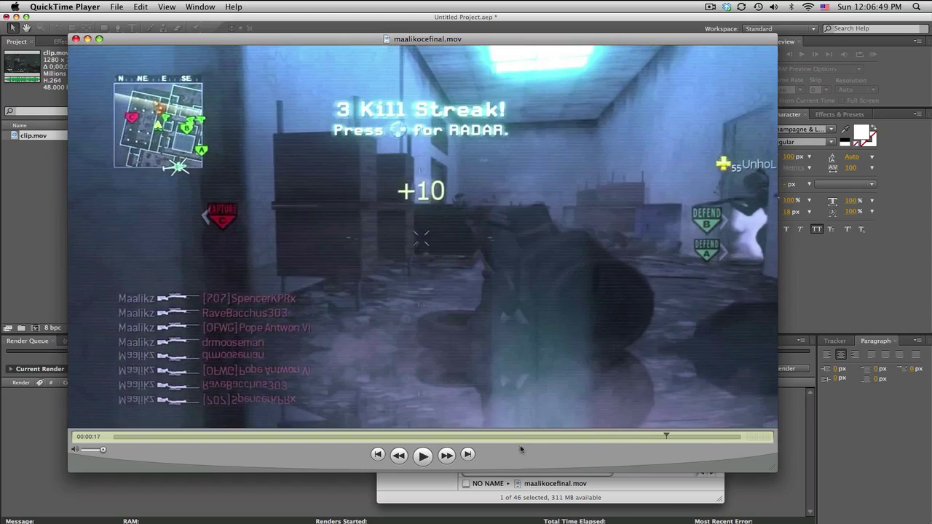
mouse_move(579, 437)
left_mouse_down()
mouse_move(640, 438)
mouse_move(549, 439)
mouse_move(602, 437)
mouse_move(594, 437)
left_mouse_up()
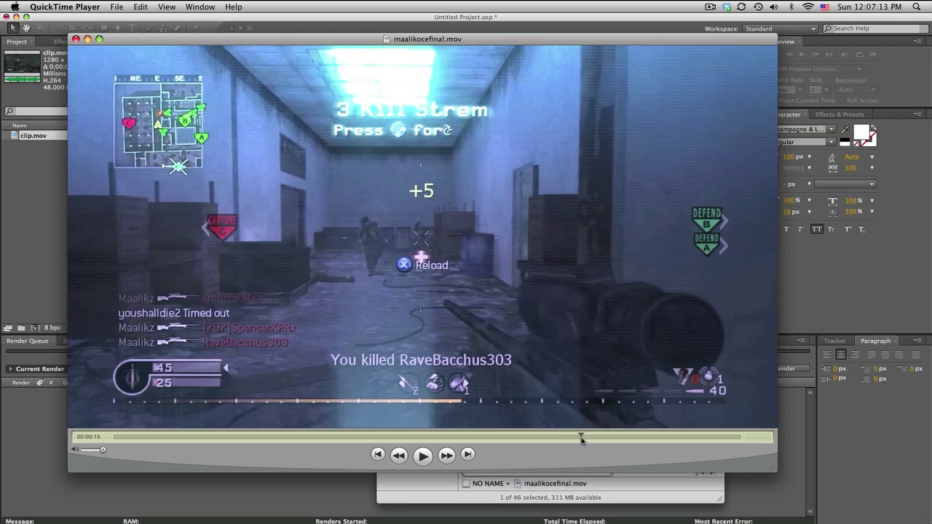
mouse_move(581, 439)
left_mouse_down()
mouse_move(647, 436)
mouse_move(611, 440)
left_mouse_up()
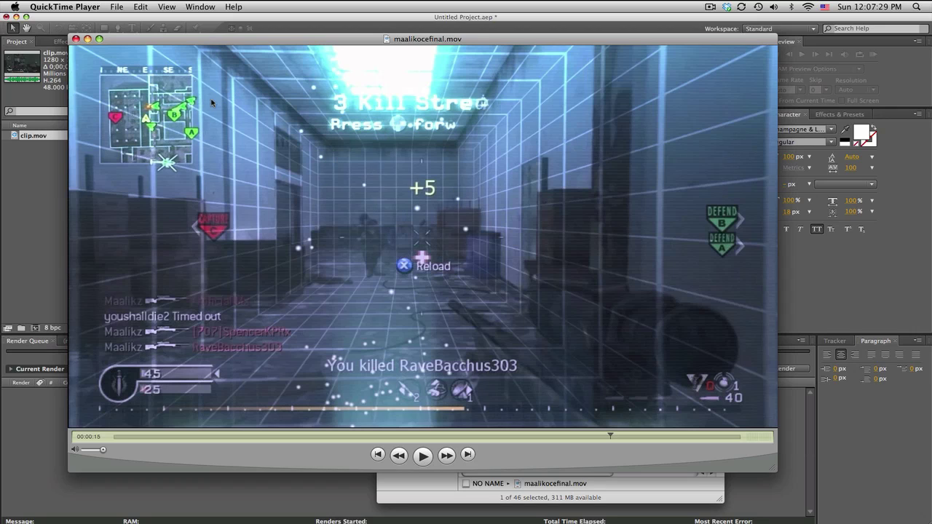
- Close the preview movie and the file browser, returning to After Effects
left_click(76, 39)
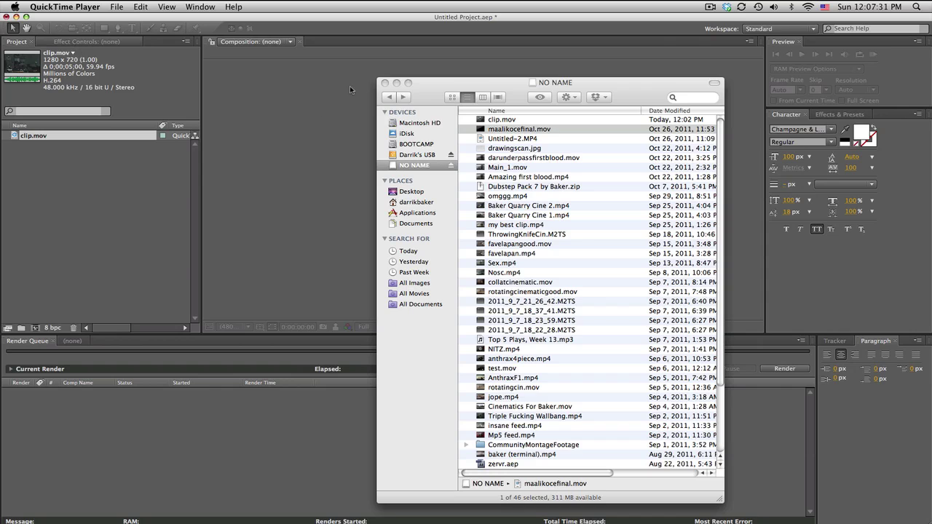
left_click(385, 83)
left_click(42, 144)
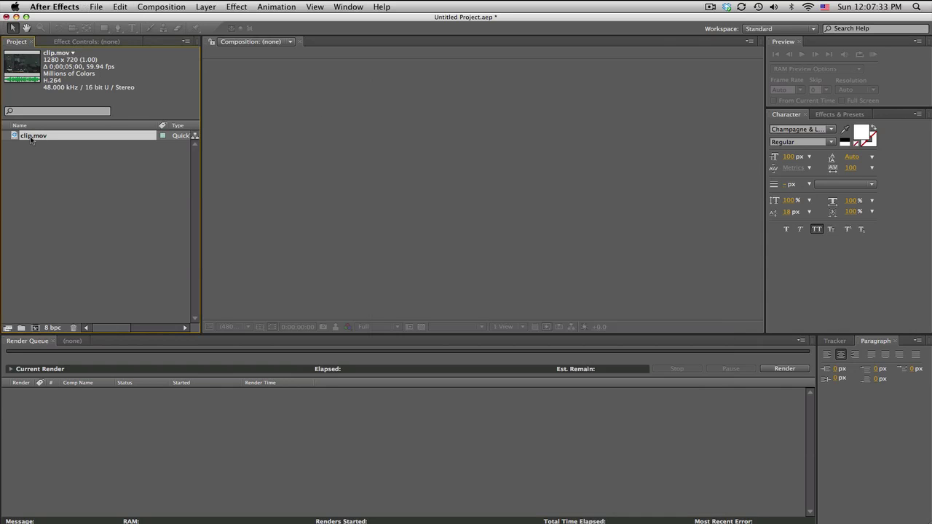
- Build the clip composition by dragging clip.mov into the viewer, then scrub to a later frame
left_click_drag(39, 140, 415, 154)
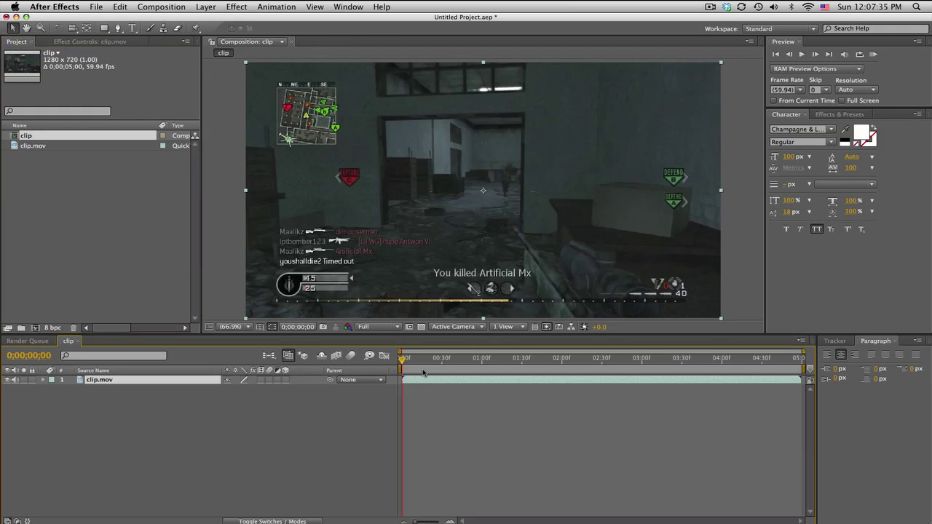
left_click_drag(417, 360, 582, 362)
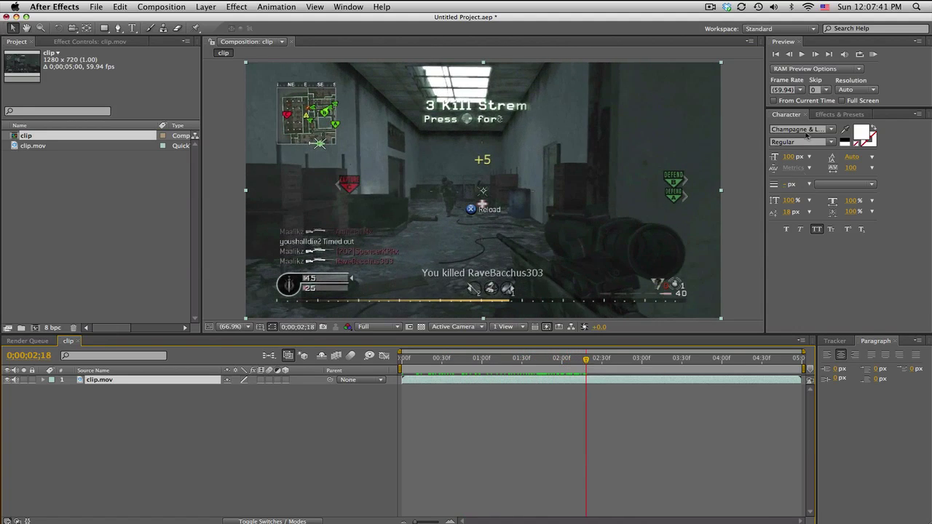
left_click(839, 114)
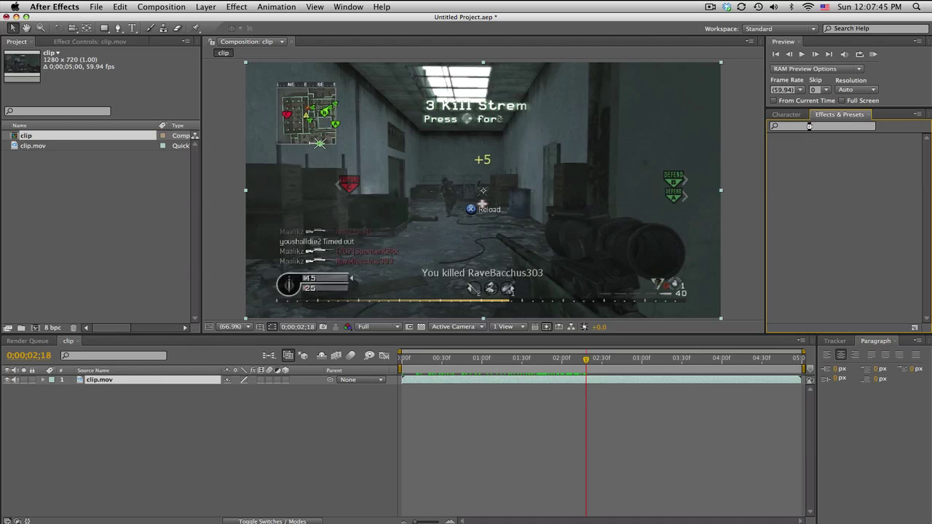
- Apply Twixtor to clip.mov and set its Input: Frame Rate to 59.94
left_click(811, 127)
type("twix")
left_click_drag(807, 147, 320, 379)
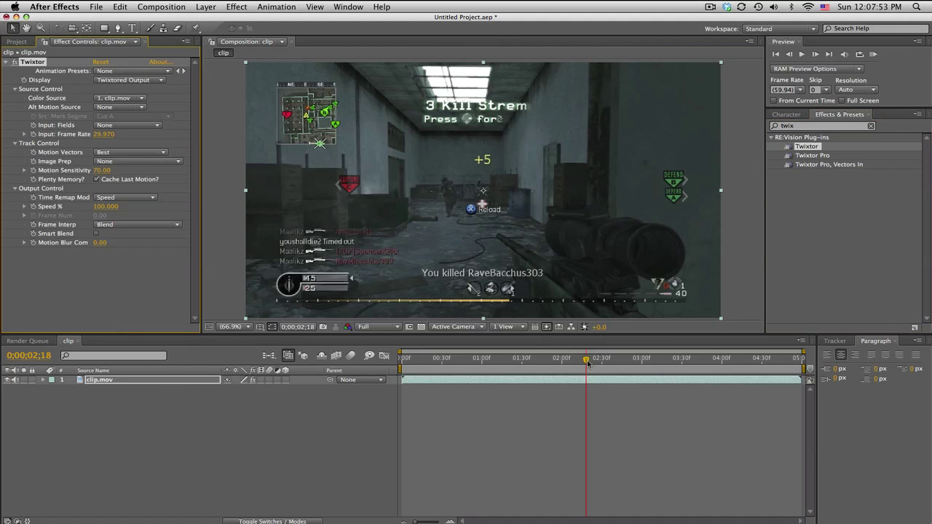
left_click_drag(585, 358, 585, 361)
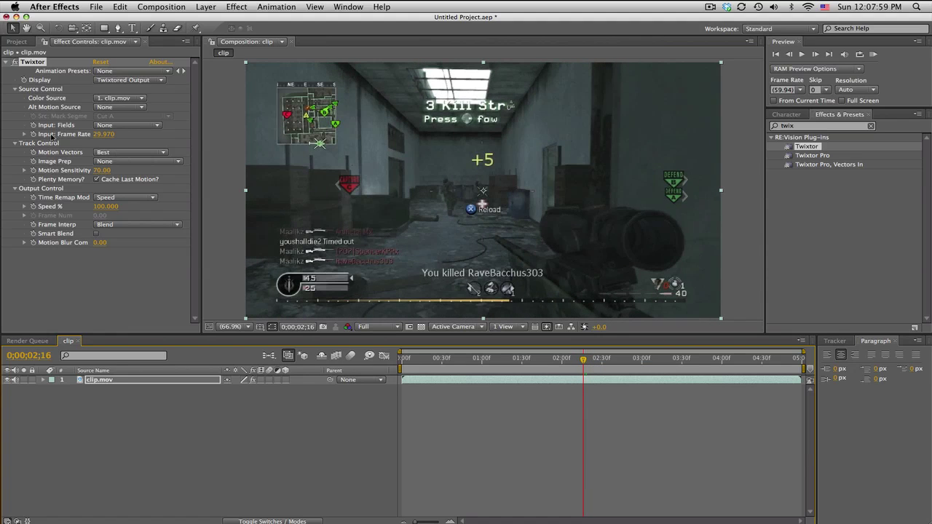
left_click(109, 134)
type("59.94")
key("Return")
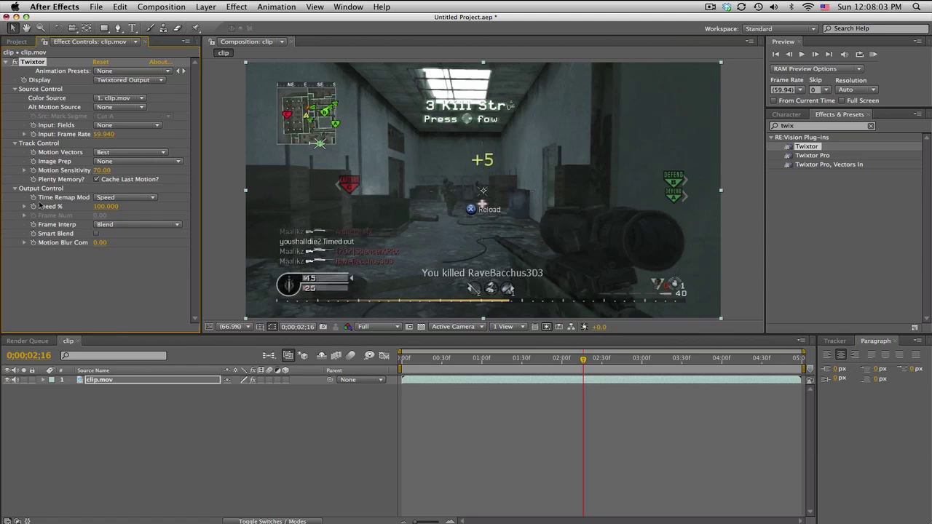
- Step forward a couple of frames and set Twixtor Speed % to 5
left_click(815, 62)
left_click(816, 57)
left_click(815, 56)
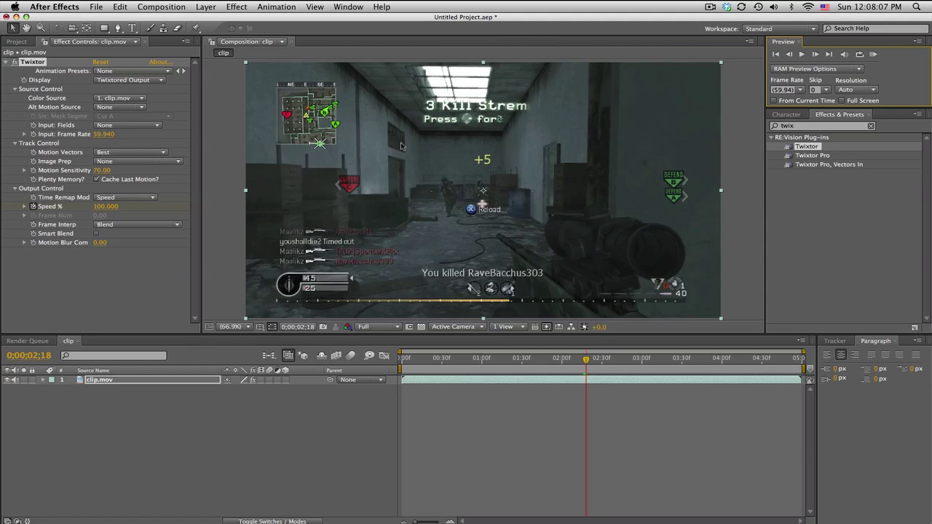
left_click(105, 207)
type("5")
key("Return")
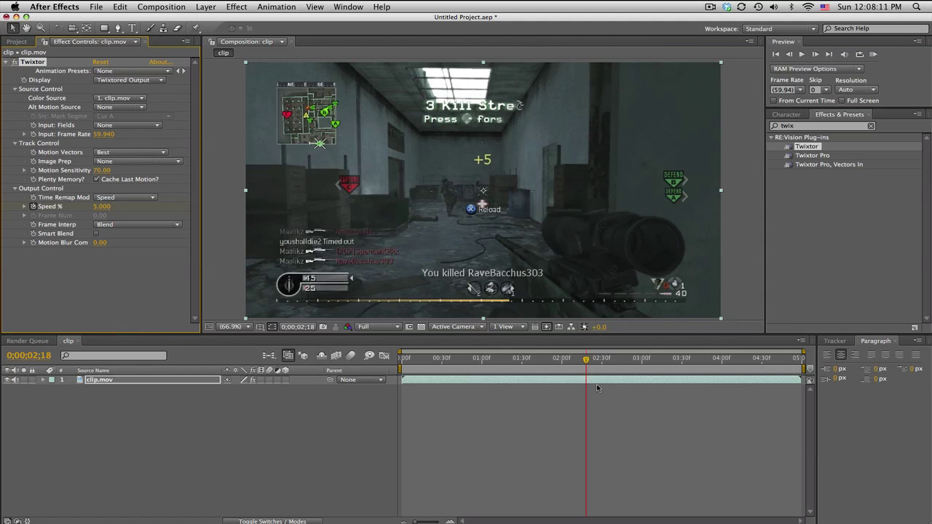
- At 0;00;03;08, keyframe Speed % to 100
left_click_drag(586, 360, 650, 362)
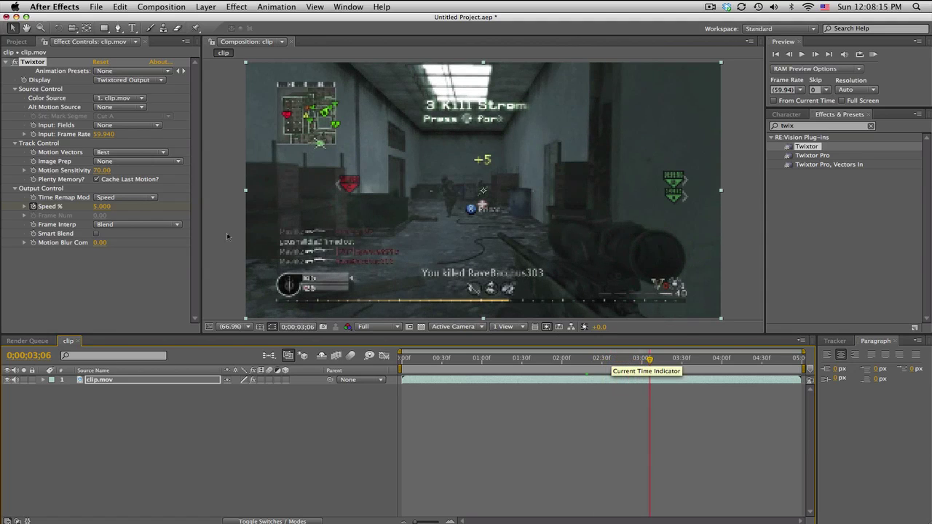
left_click(118, 381)
key("u")
left_click(652, 358)
left_click(232, 397)
type("100")
key("Return")
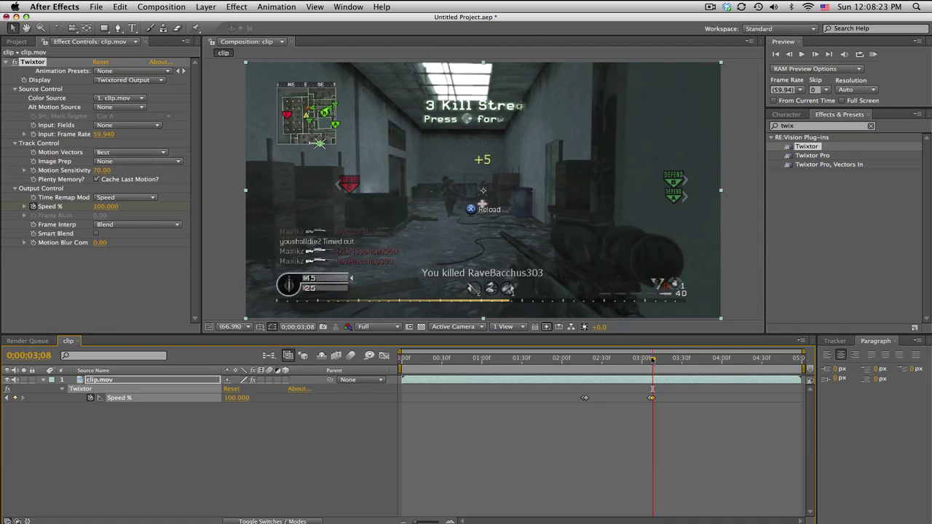
- At 0;00;04;03, keyframe Speed % back to 5 and review the slow motion around 0;00;02;30
left_click_drag(652, 359, 721, 359)
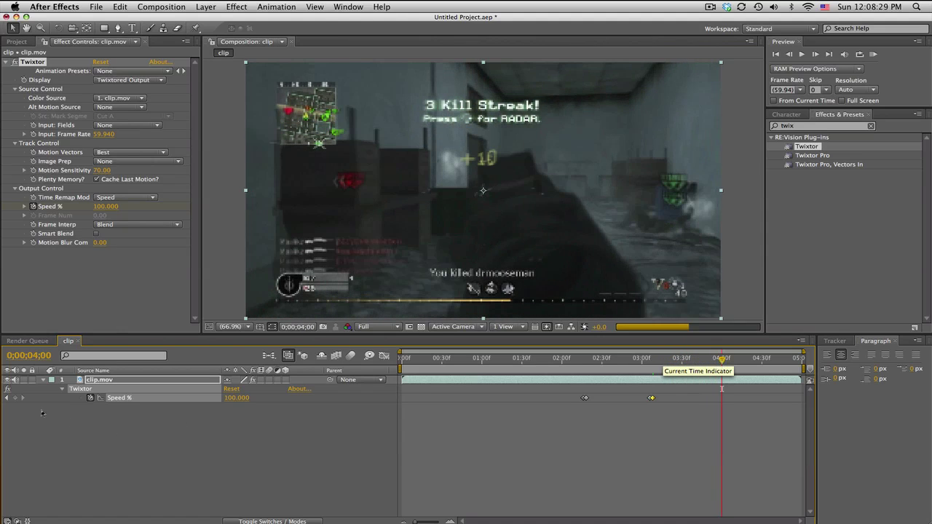
left_click(15, 398)
left_click_drag(724, 362, 726, 360)
left_click(233, 398)
type("5")
key("Return")
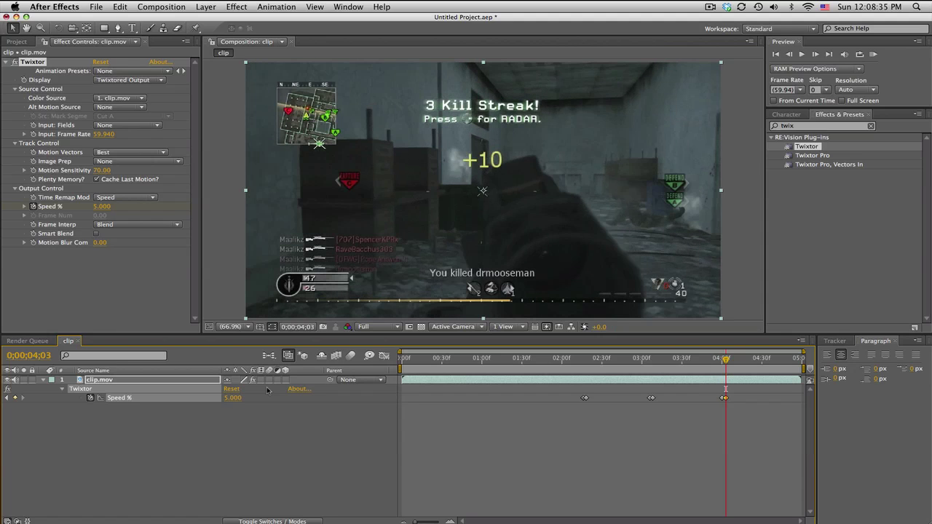
left_click(593, 361)
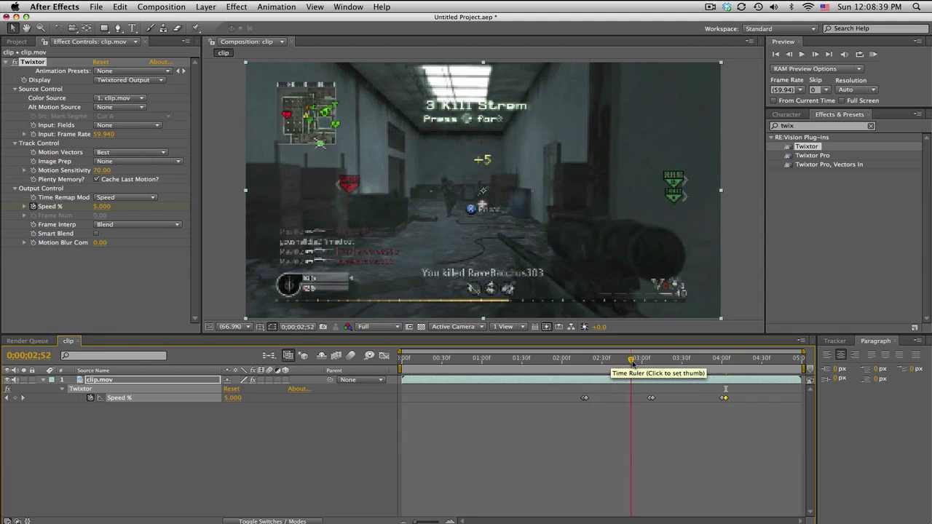
left_click(601, 360)
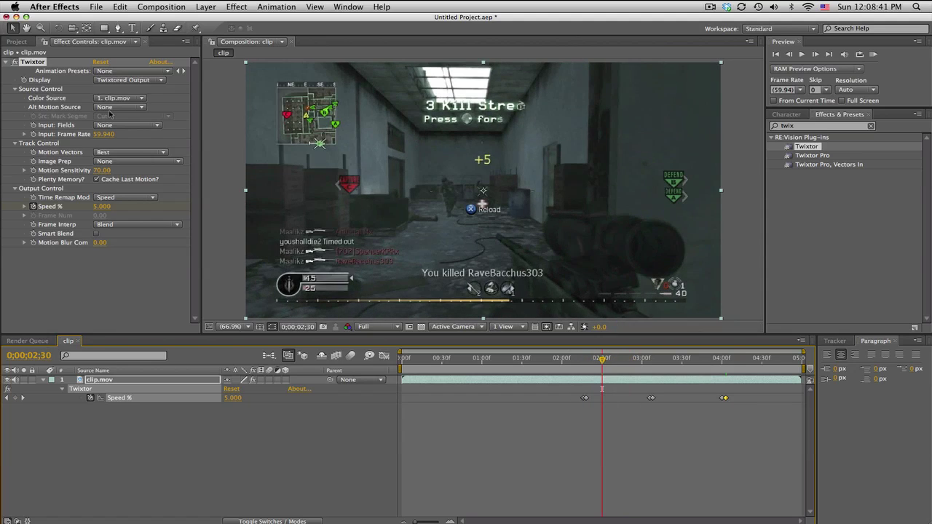
- Create a new composition named 3D Grid Room
left_click(170, 6)
left_click(167, 18)
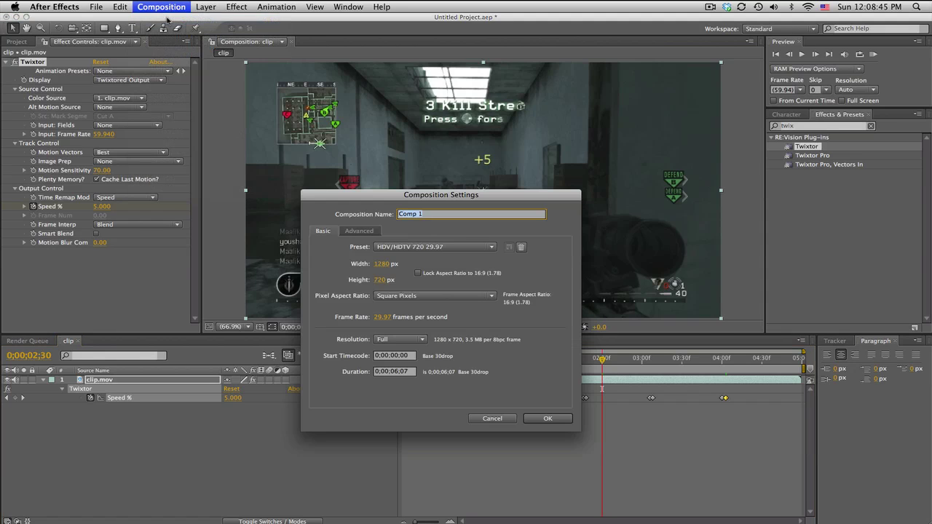
type("3D Grid Room")
left_click(551, 419)
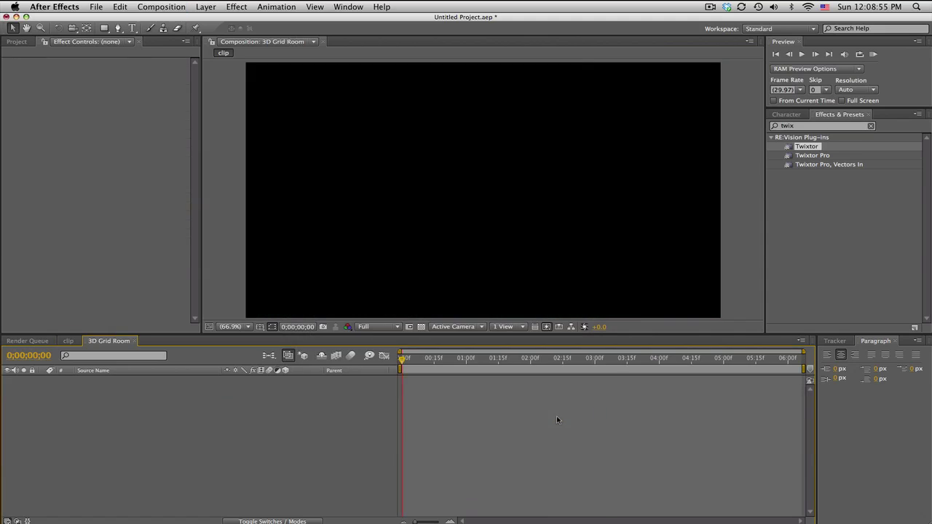
- Add a black solid sized 1280 by 1280 to the composition
left_click(204, 6)
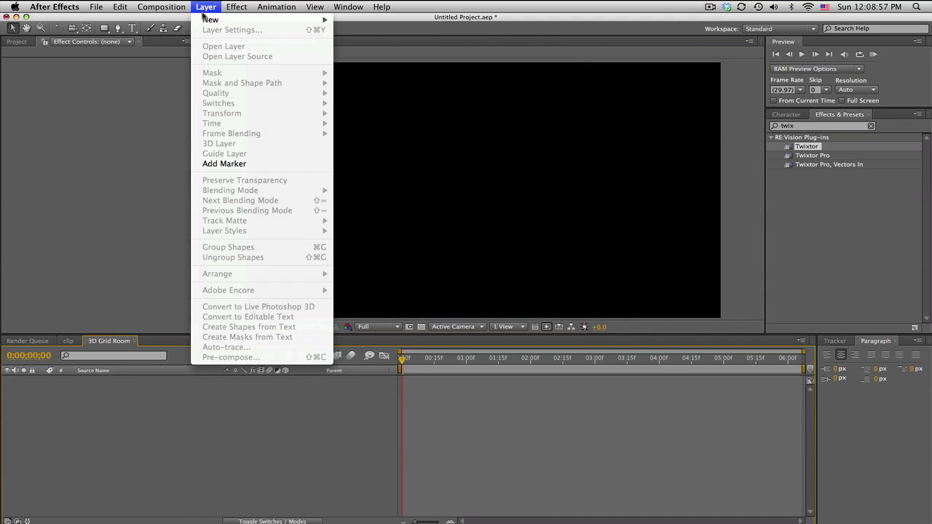
mouse_move(206, 19)
left_click(390, 34)
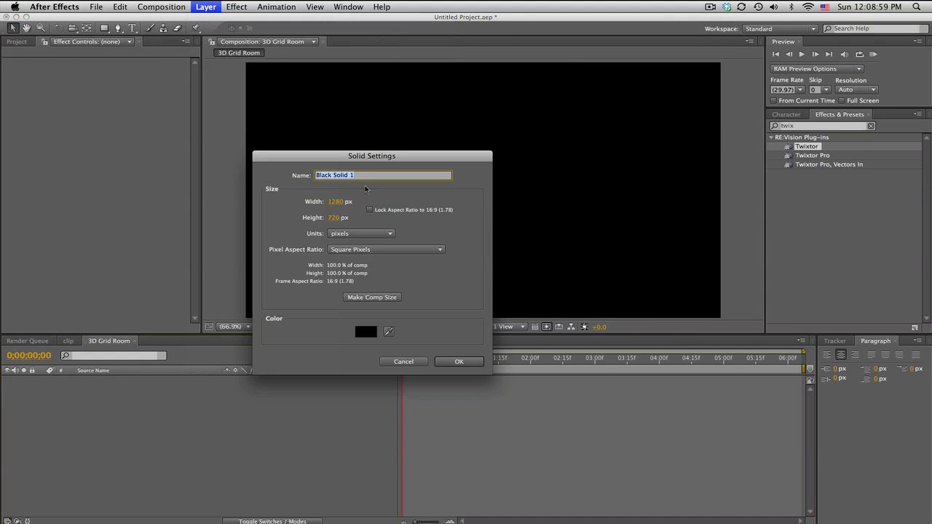
left_click(335, 202)
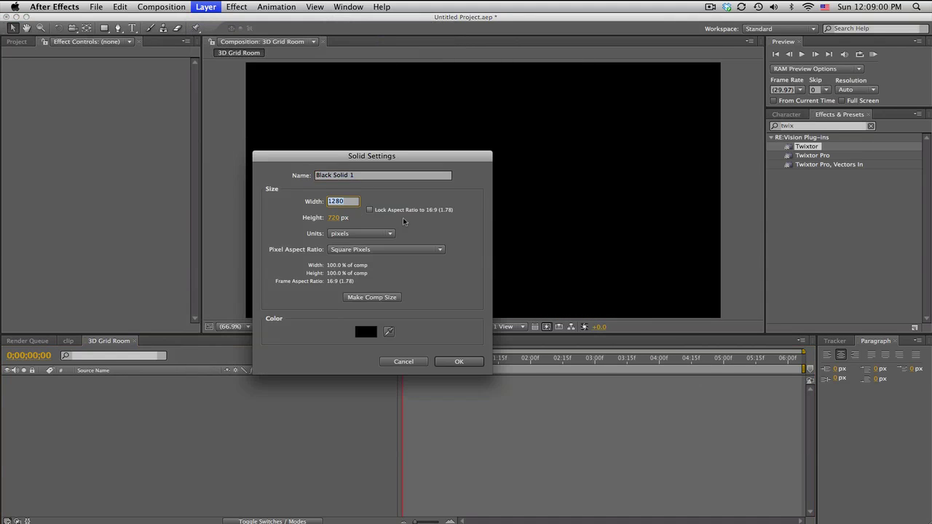
left_click(333, 218)
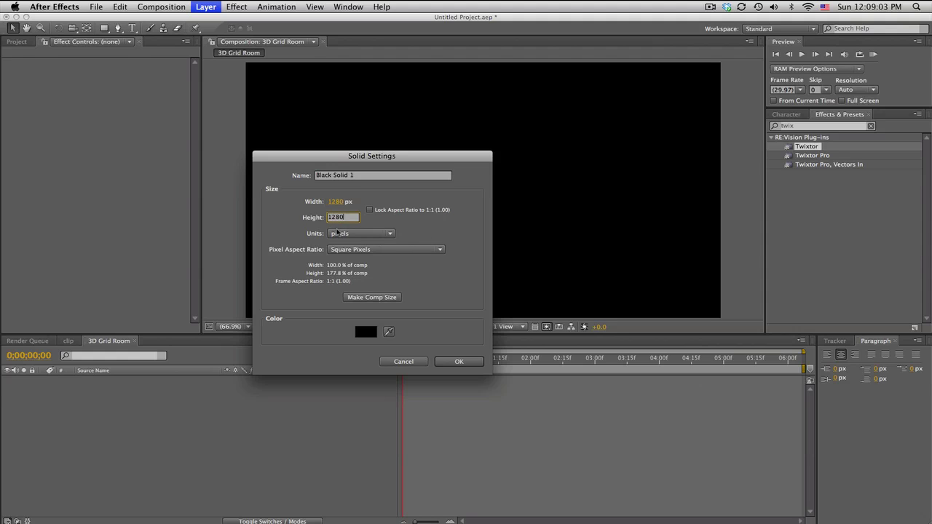
left_click(449, 362)
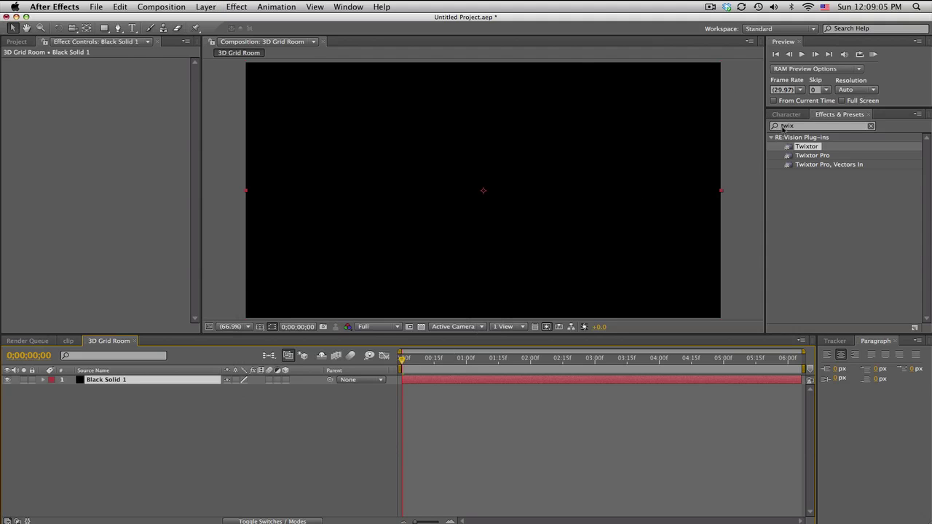
- Apply the Grid effect to Black Solid 1
left_click(802, 126)
type("grid")
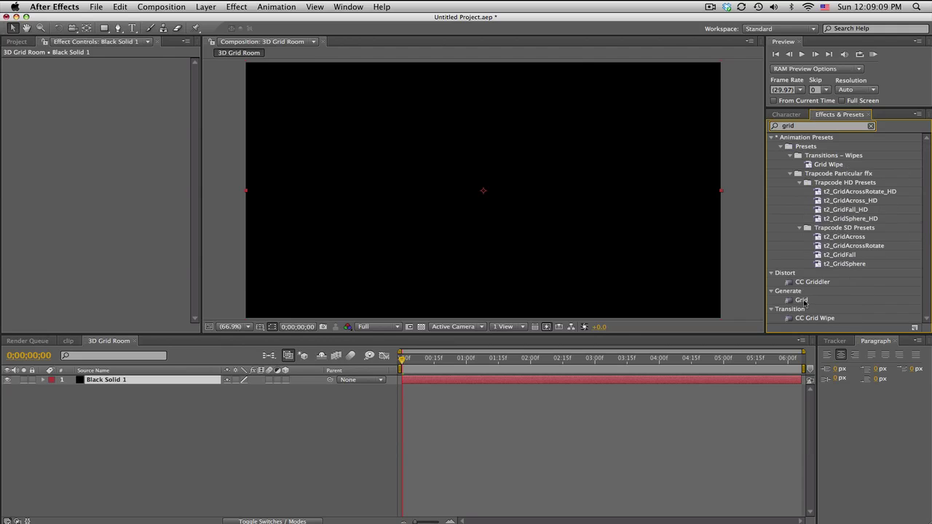
left_click_drag(803, 303, 193, 384)
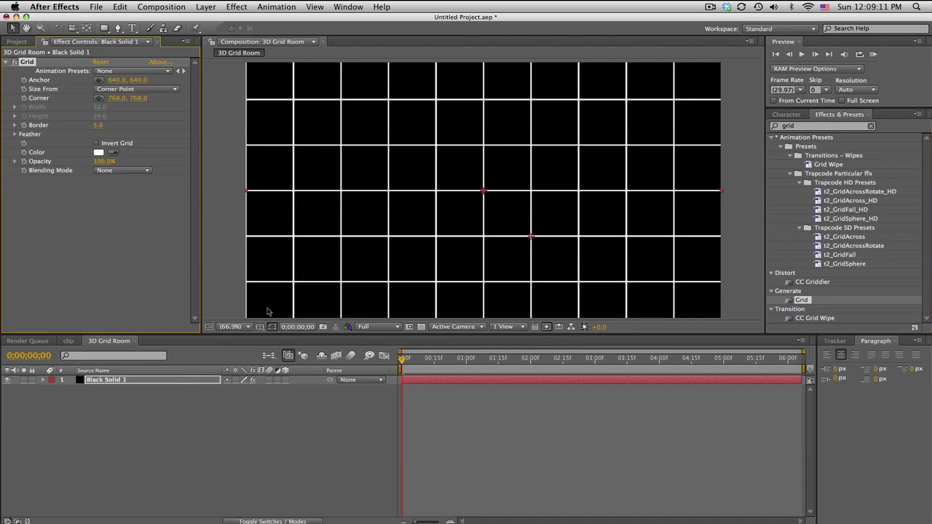
- Set the viewer to 33.3% and change the 3D Grid Room height to 1280
left_click(240, 326)
left_click(235, 337)
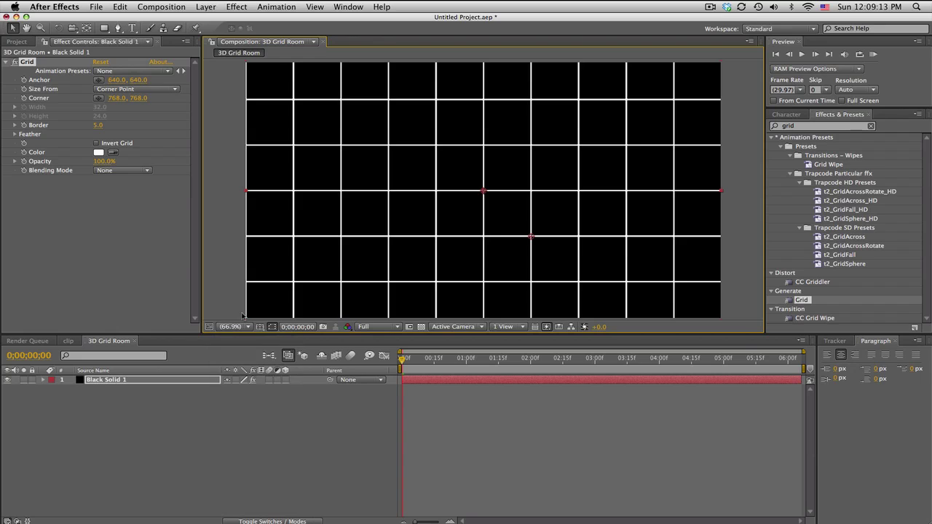
left_click(239, 329)
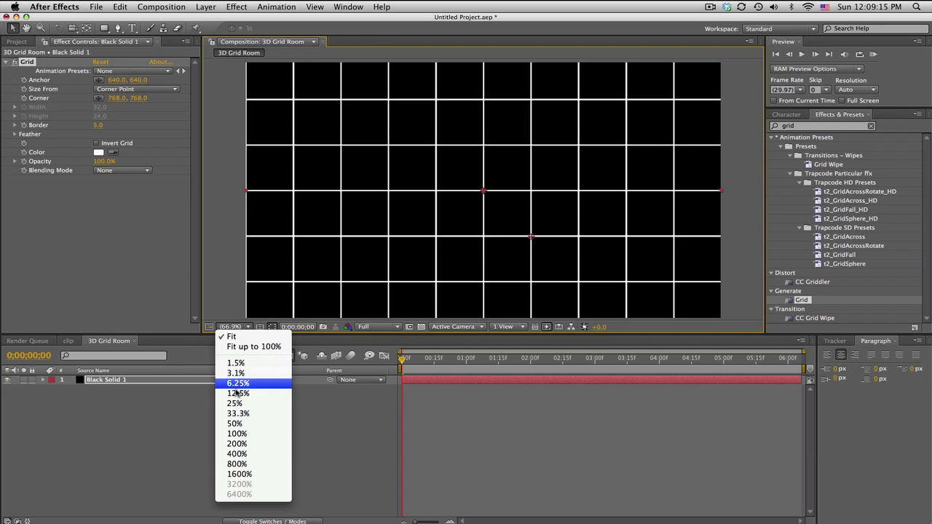
left_click(237, 413)
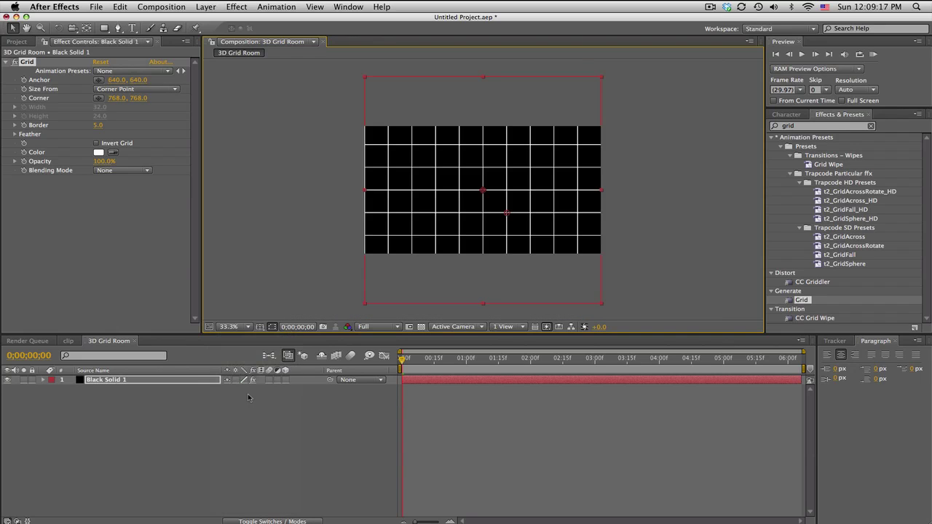
left_click(161, 6)
left_click(178, 35)
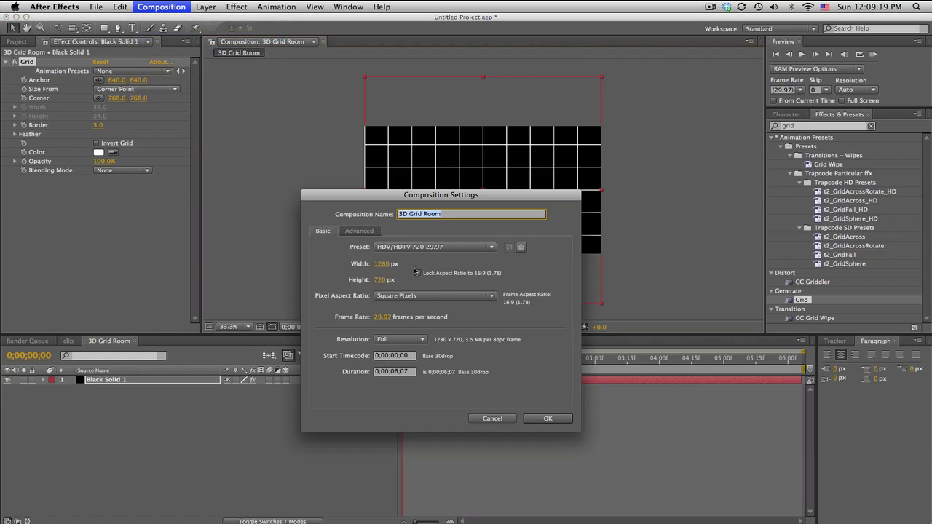
left_click(393, 281)
type("1280")
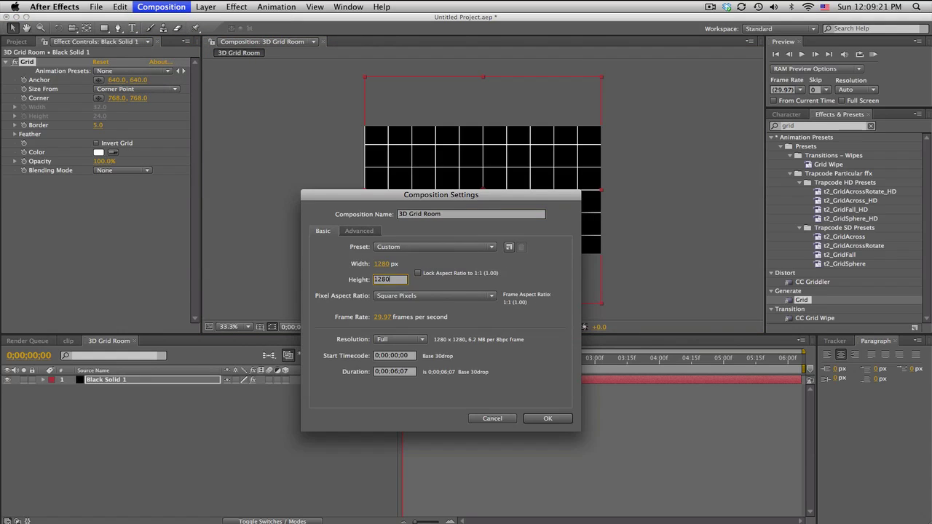
key("Return")
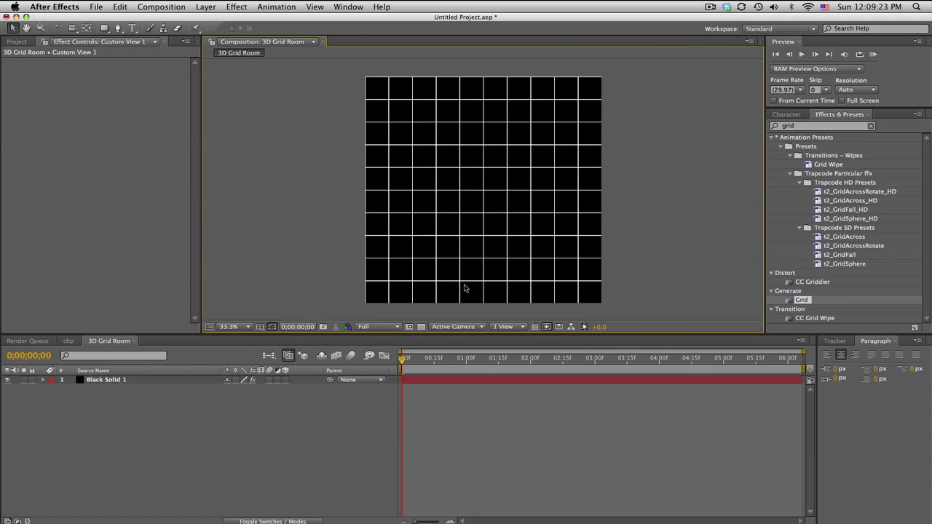
- Make Black Solid 1 a 3D layer and duplicate it
left_click(165, 378)
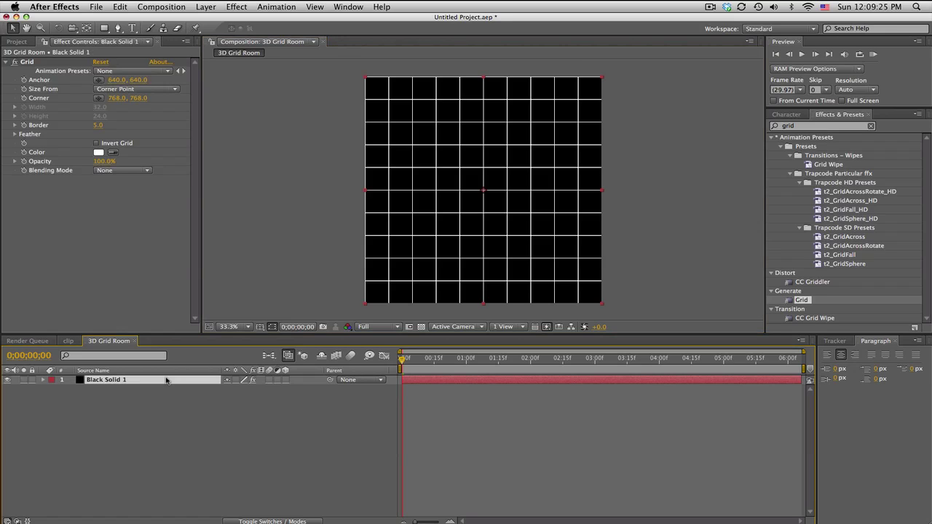
left_click(284, 379)
key("super+d")
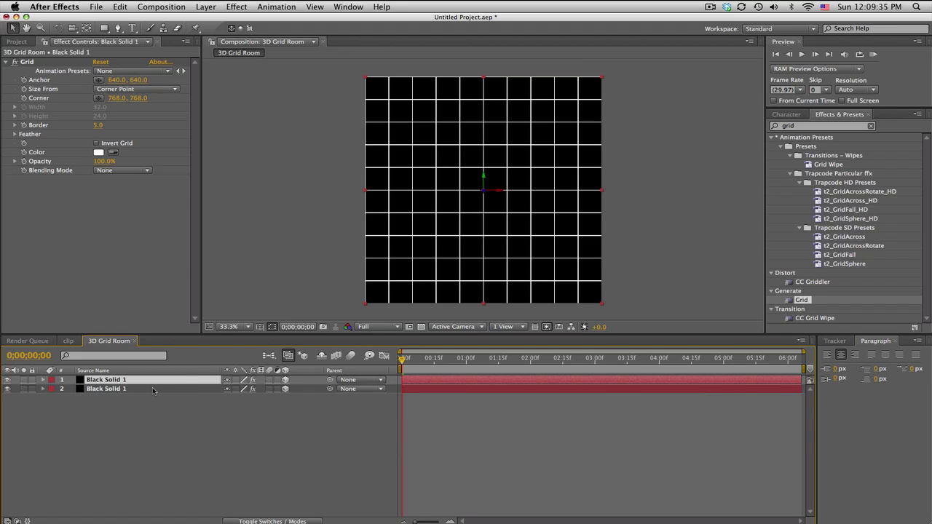
- Rename the second grid layer to back
left_click(152, 388)
key("Return")
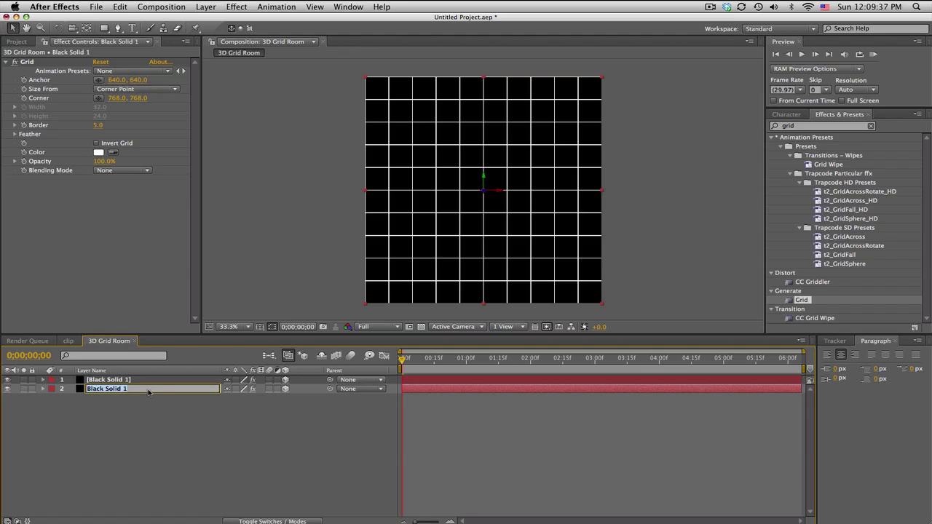
type("tack")
key("Return")
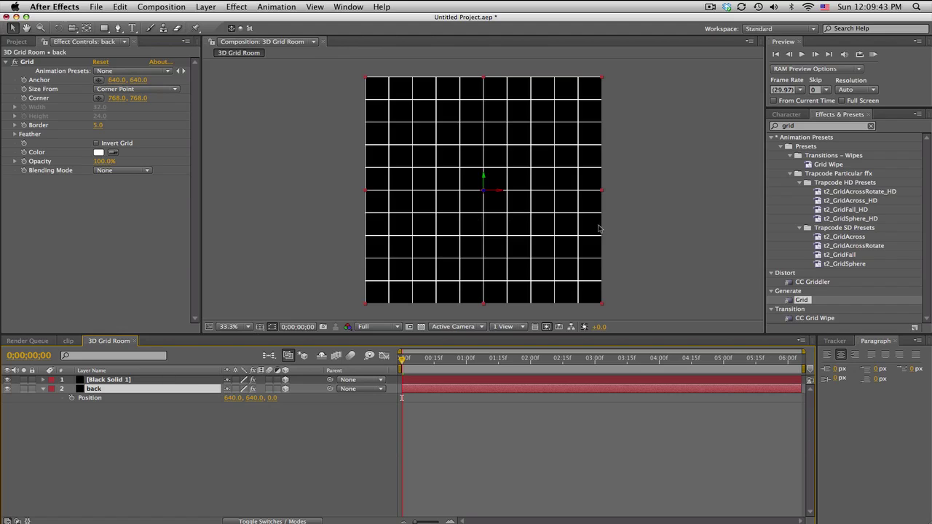
- Set the back layer's Position Z to 640
left_click(272, 397)
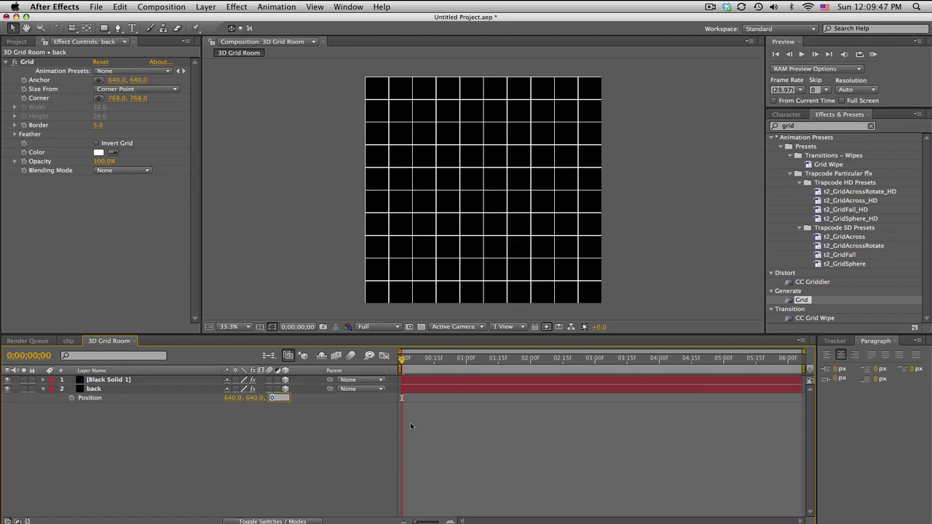
type("640")
key("Return")
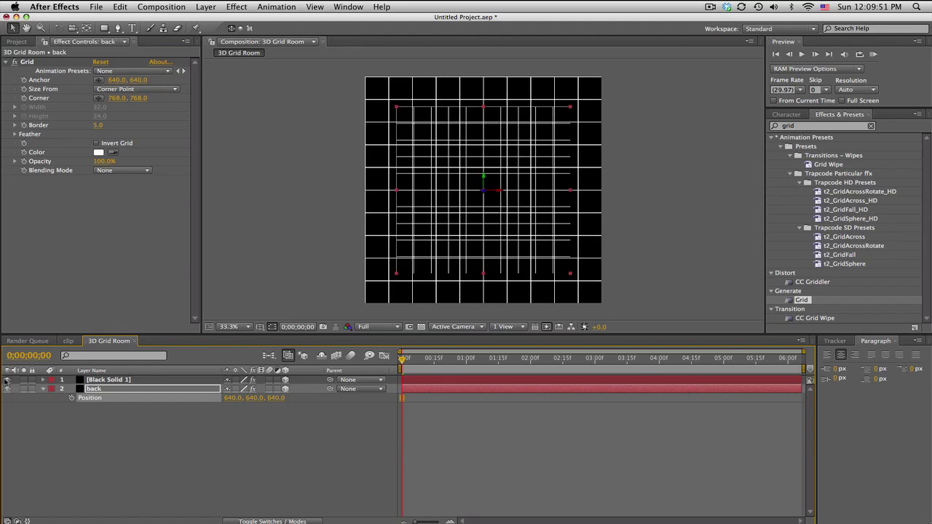
- Hide the original Black Solid 1 grid and reveal its Position values
left_click(7, 379)
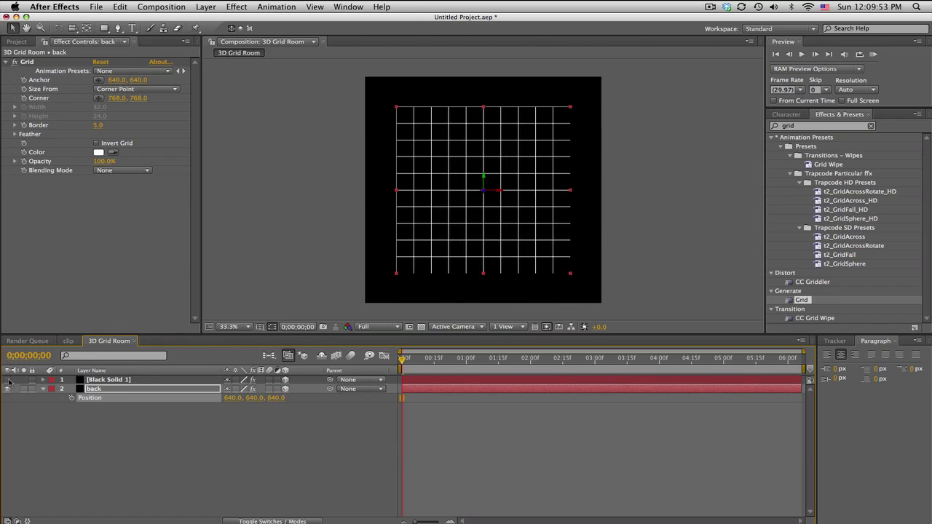
left_click(128, 379)
key("p")
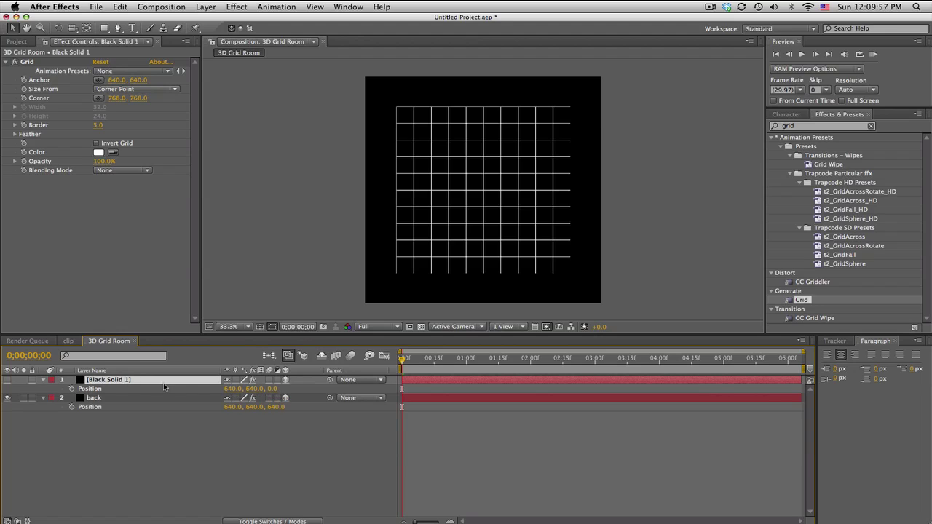
- Move Black Solid 1 to X position 0 (640-640) and make it visible again
left_click(230, 391)
left_click(241, 390)
type("-640")
key("Return")
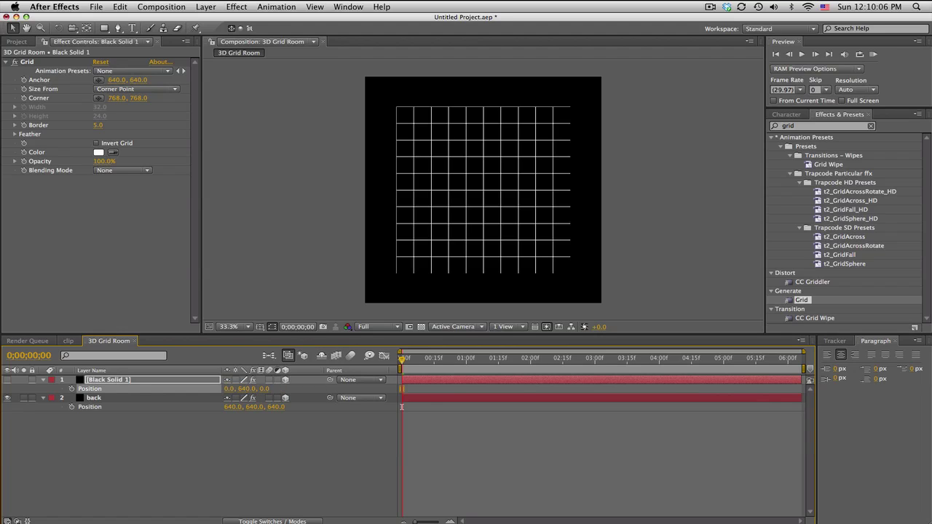
left_click(8, 380)
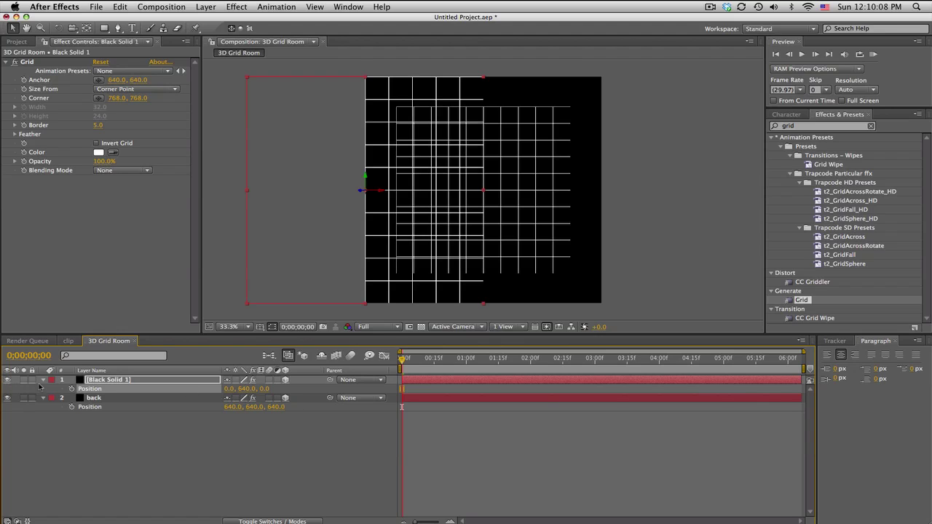
- Rotate Black Solid 1 90° on Y and rename it left
left_click(119, 380)
key("r")
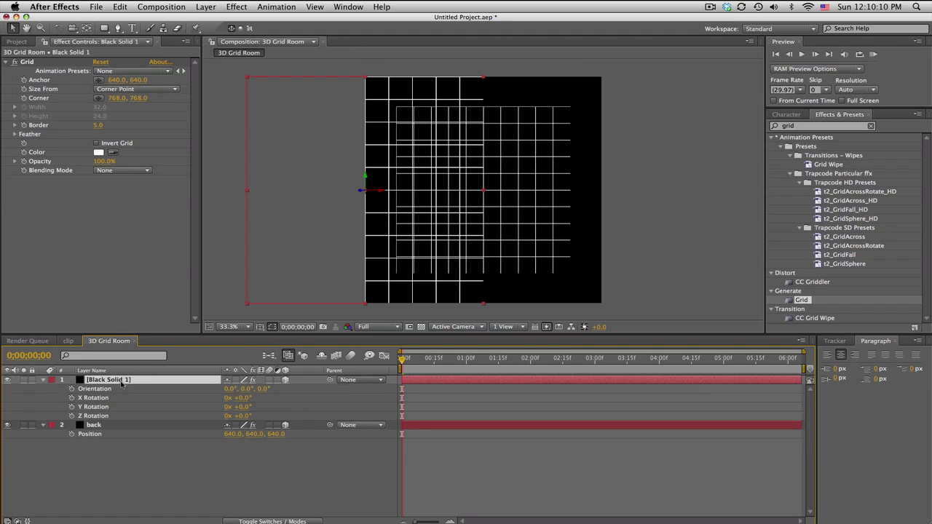
left_click(241, 407)
key("Return")
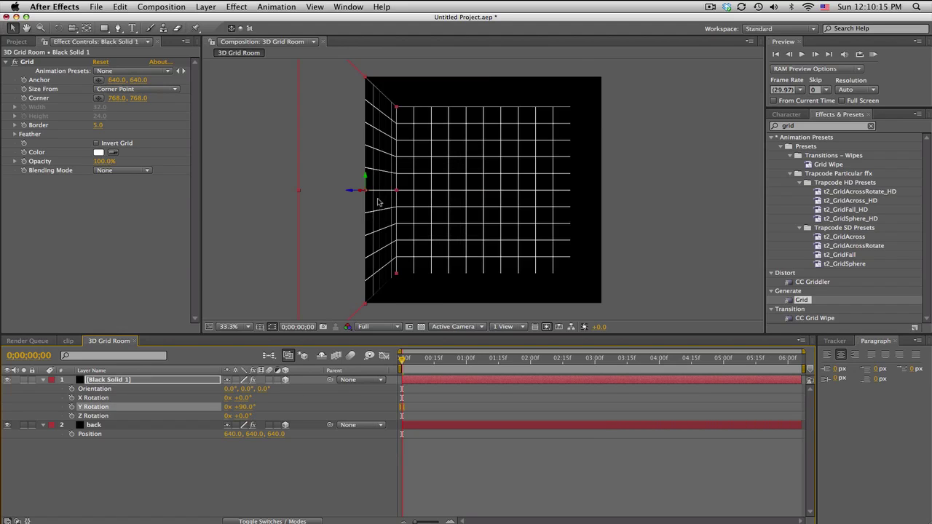
left_click(153, 379)
key("Return")
type("left")
key("Return")
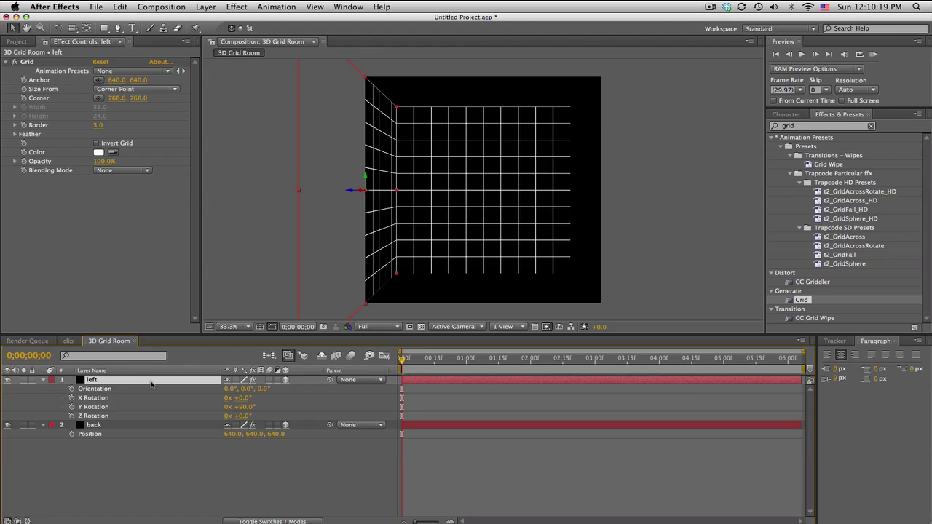
- Duplicate the left wall and place the copy, left 2, at X 1280, 640, 0
key("super+d")
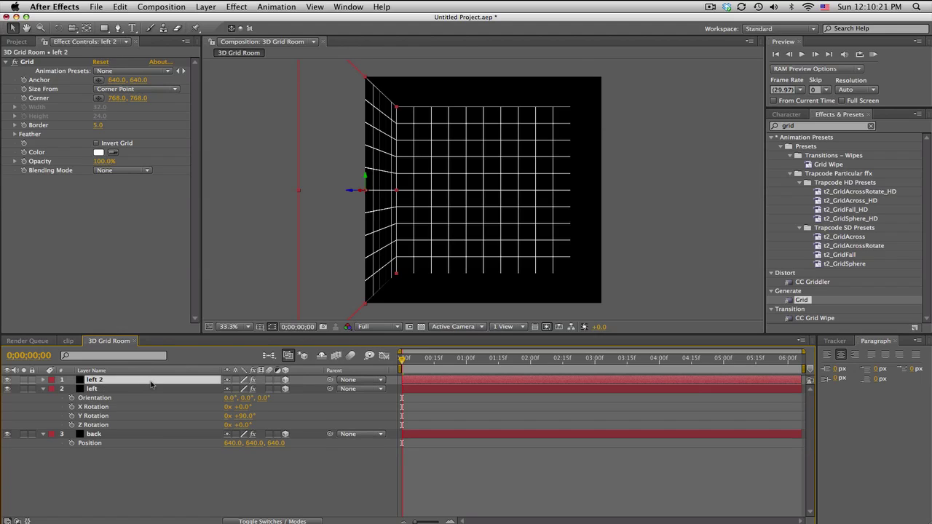
key("p")
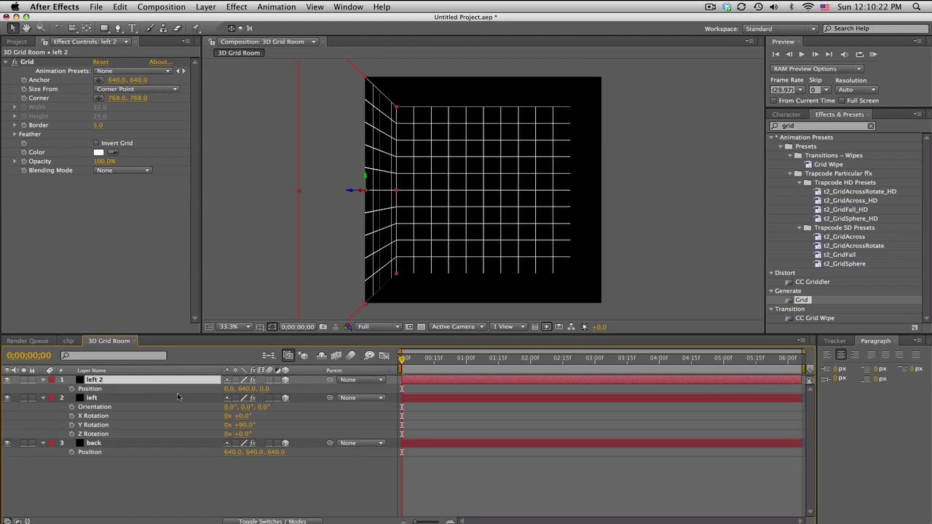
left_click(228, 389)
key("Return")
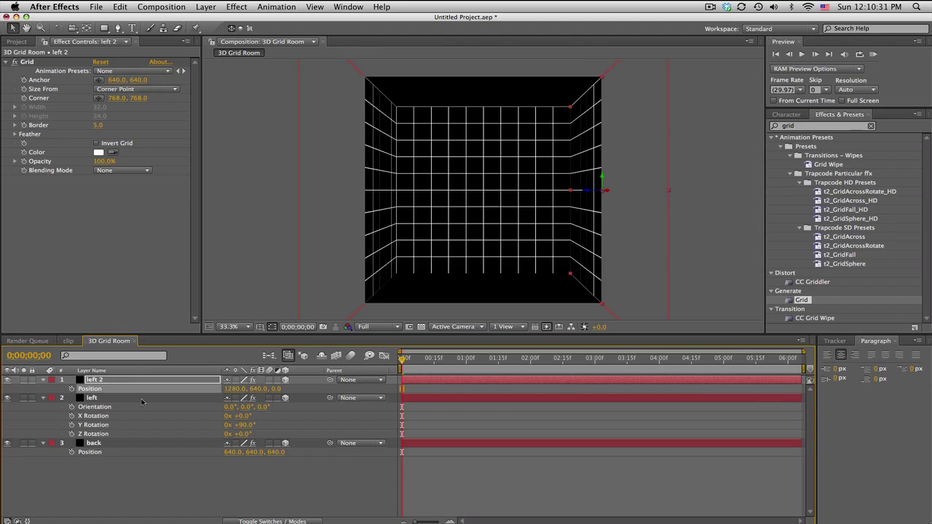
- Duplicate the back layer and rename left 2 to right
left_click(114, 445)
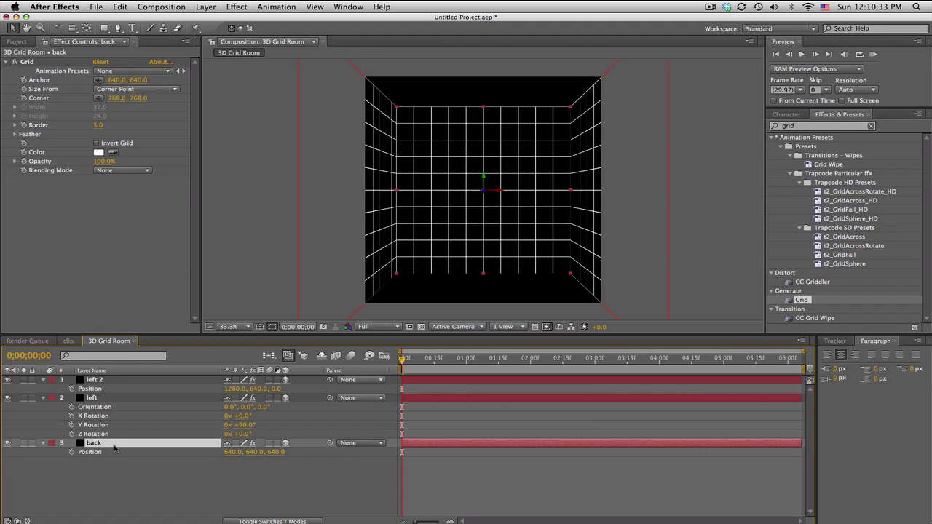
key("super+d")
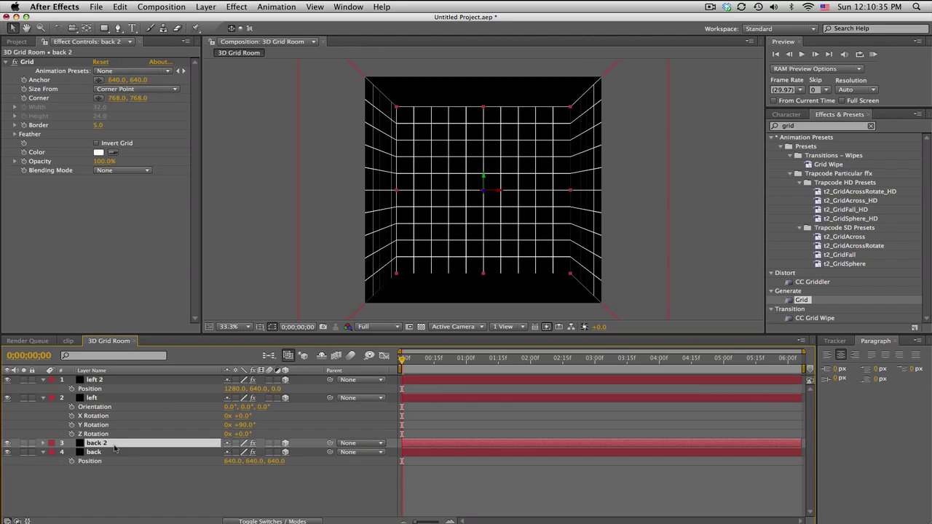
left_click(106, 380)
type("right")
key("Return")
- Set back 2's Position to 640, 1280, 0
left_click(110, 446)
key("p")
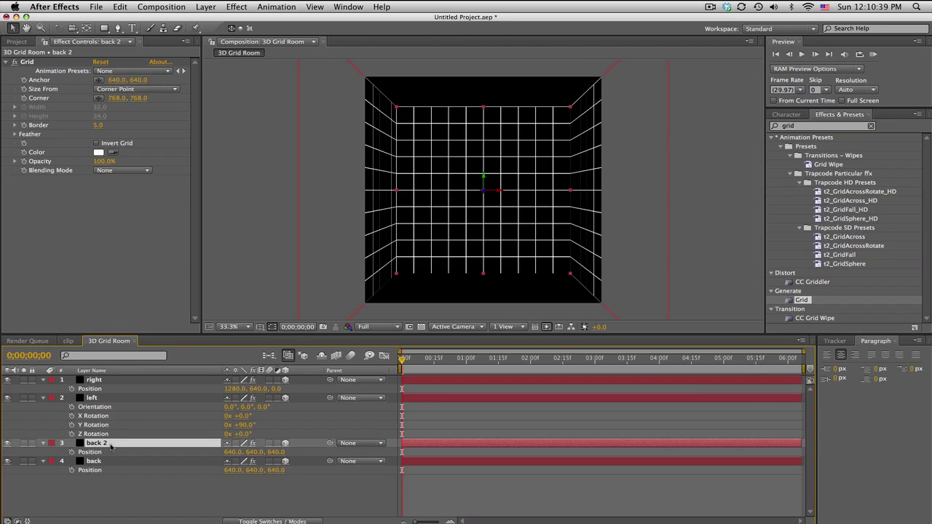
left_click(274, 452)
type("0")
key("Return")
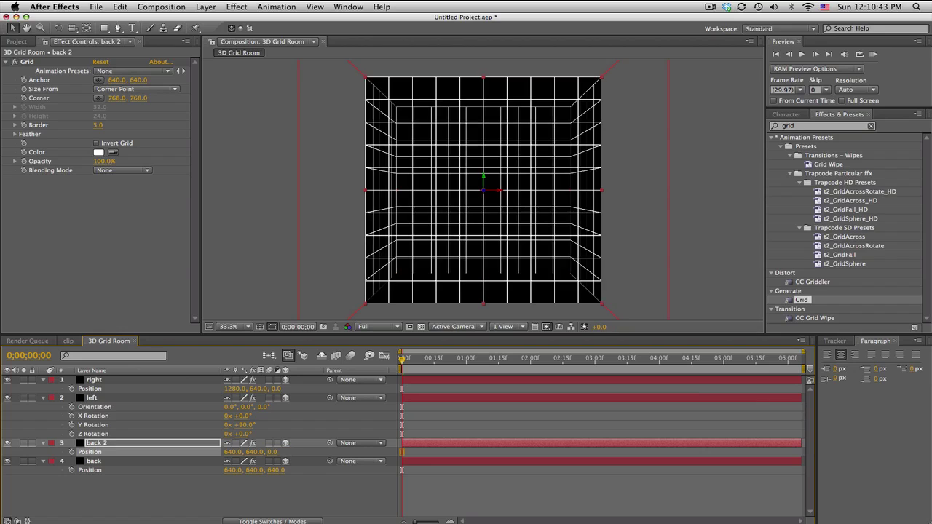
left_click(258, 452)
type("+6")
key("Return")
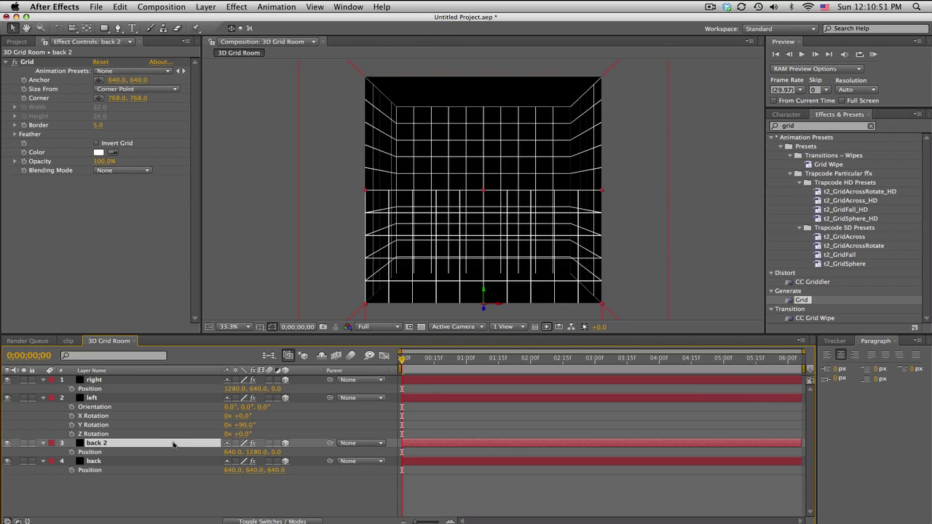
- Rotate back 2 90° on X to lay it flat as the floor
key("r")
left_click(240, 461)
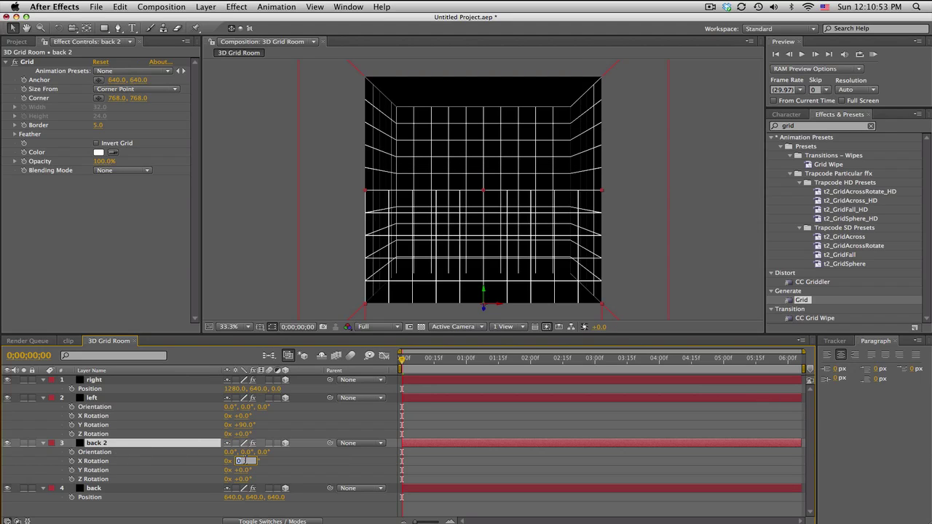
type("90")
key("Return")
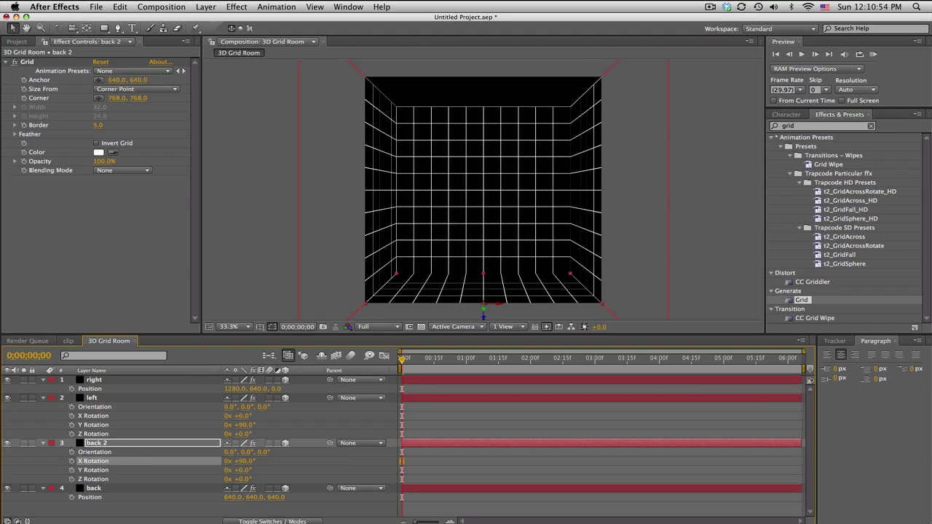
- Duplicate the back 2 floor layer and set the copy's Y position to -1280 to form the ceiling
left_click(122, 444)
key("super+d")
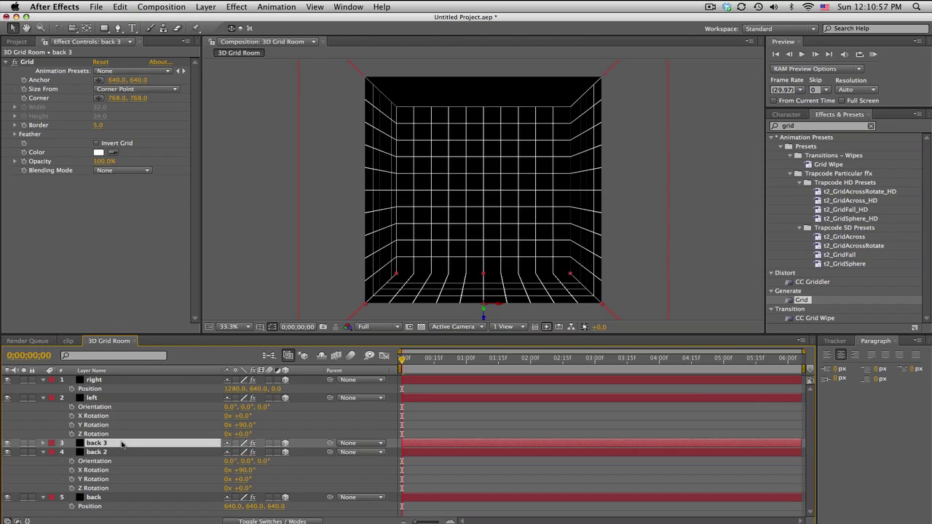
key("p")
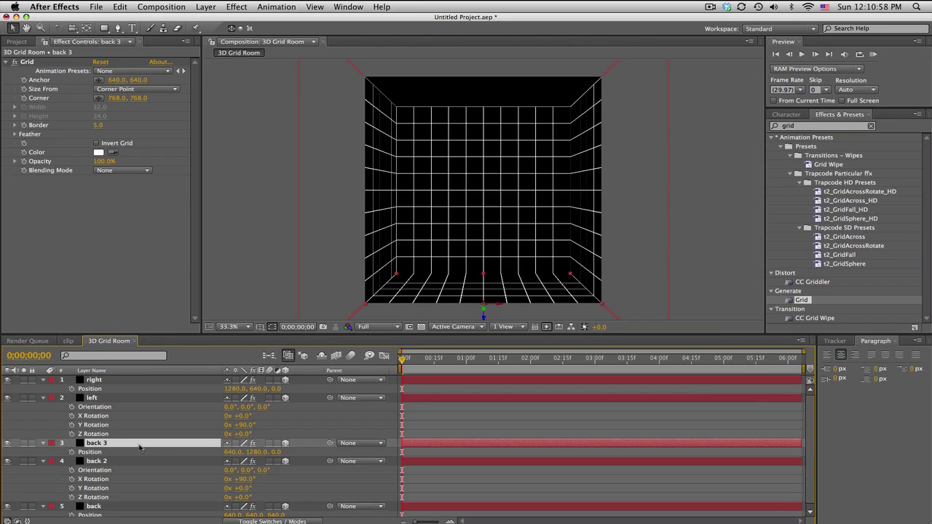
left_click(256, 452)
type("1280")
key("Home")
type("-")
key("Return")
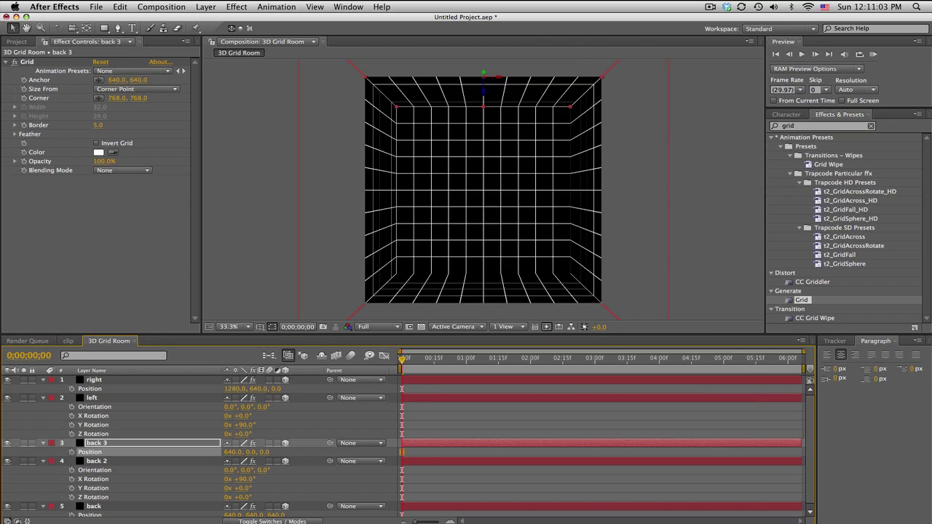
- Collapse the right, left, back 3, back 2 and back layers in the timeline
left_click(43, 380)
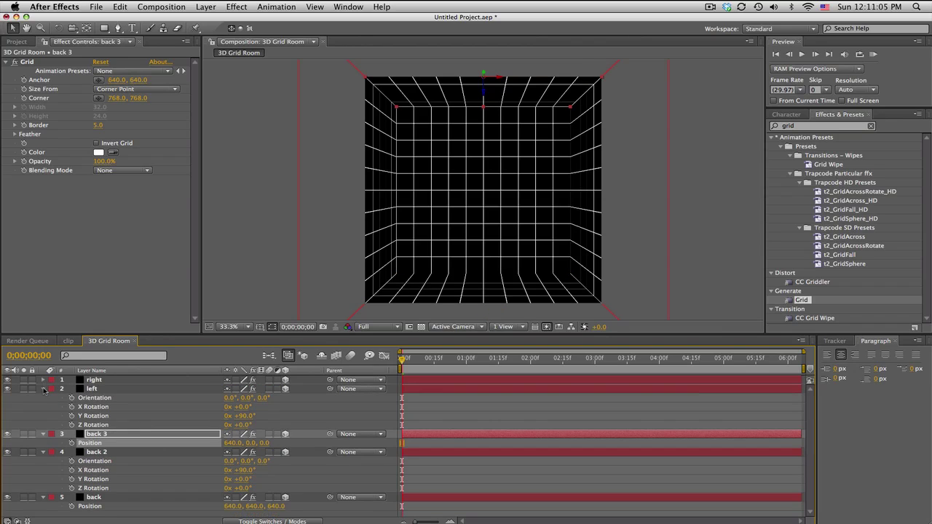
left_click(43, 388)
left_click(43, 398)
left_click(43, 406)
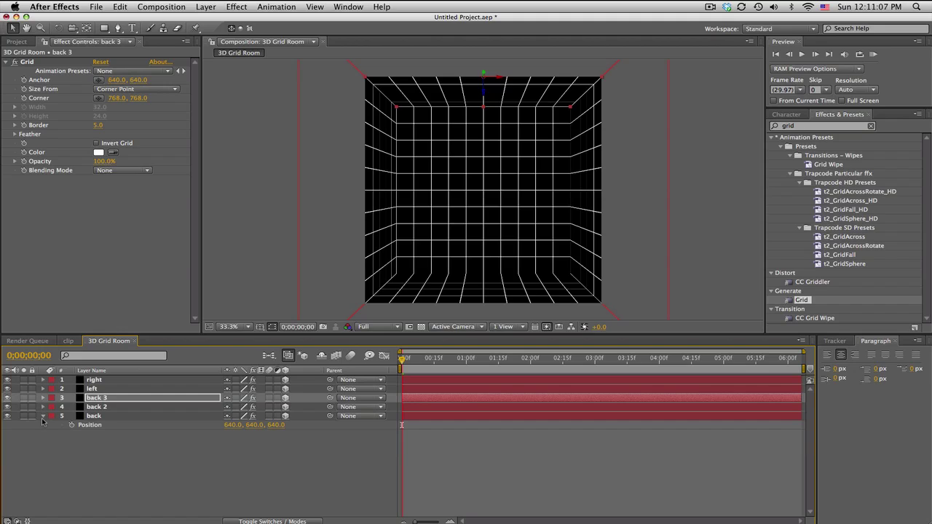
left_click(43, 415)
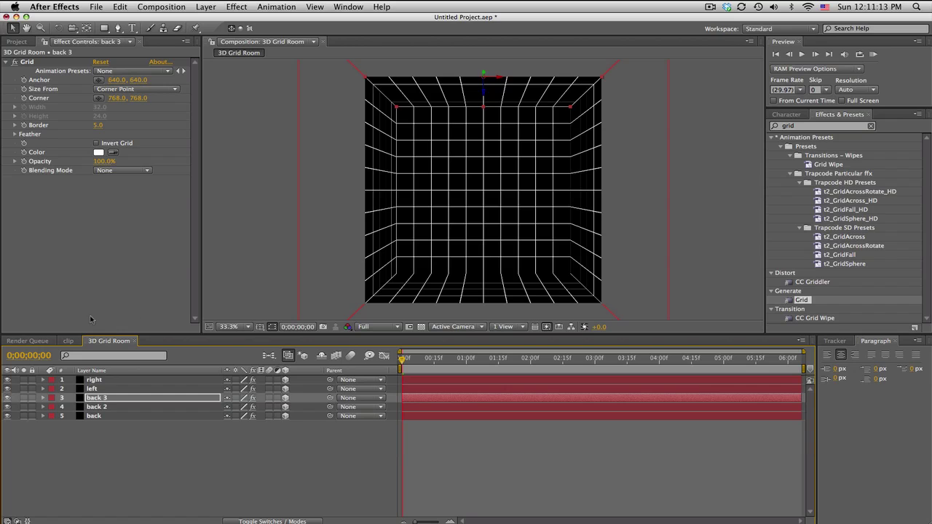
- In the clip comp at about 0;00;02;28, nest 3D Grid Room above clip.mov
left_click(68, 340)
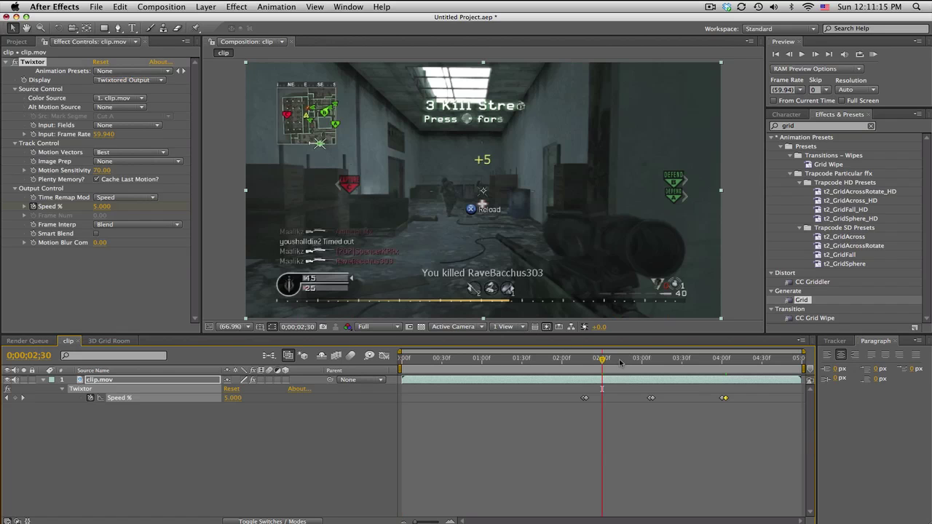
mouse_move(601, 360)
left_mouse_down()
mouse_move(593, 360)
mouse_move(619, 359)
mouse_move(599, 359)
left_mouse_up()
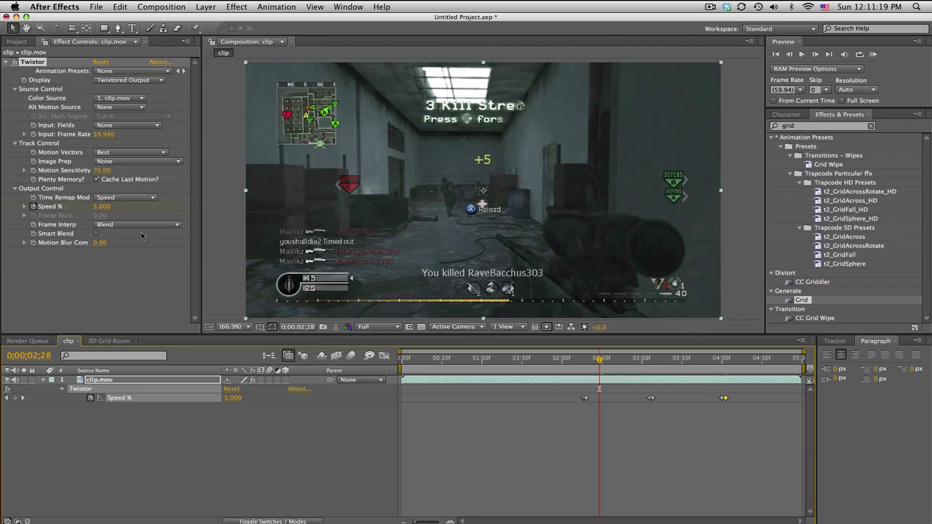
left_click(22, 41)
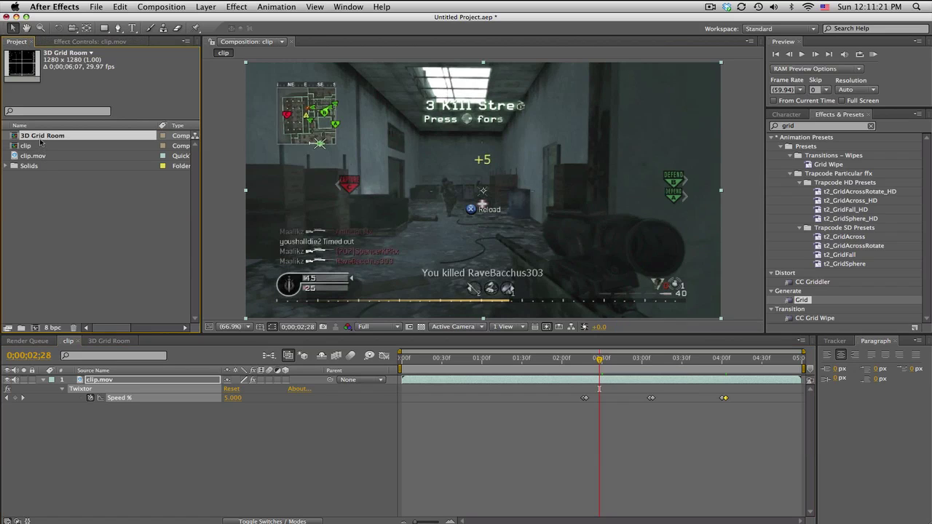
left_click_drag(43, 138, 125, 379)
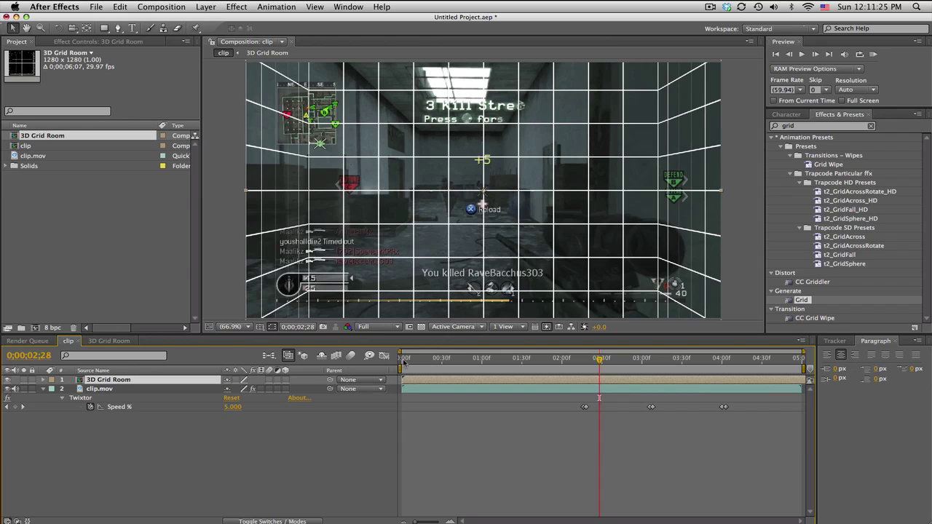
- Create Camera 1 with the 35mm preset and accept the 2D layers warning
left_click(206, 7)
mouse_move(219, 20)
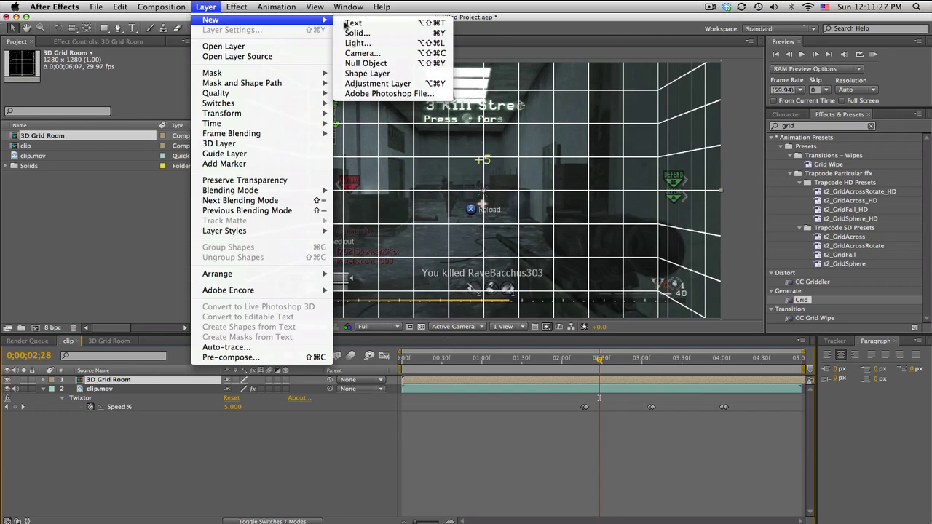
left_click(389, 58)
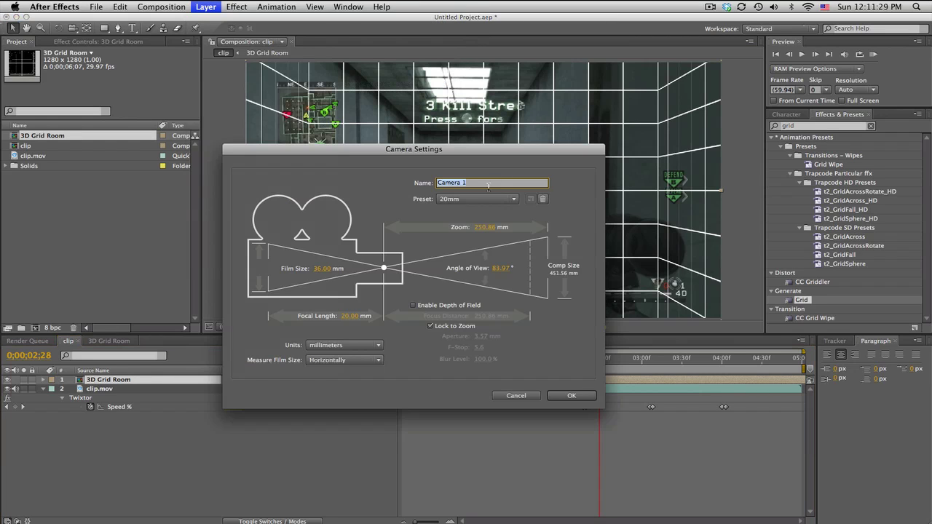
left_click(477, 198)
left_click(460, 267)
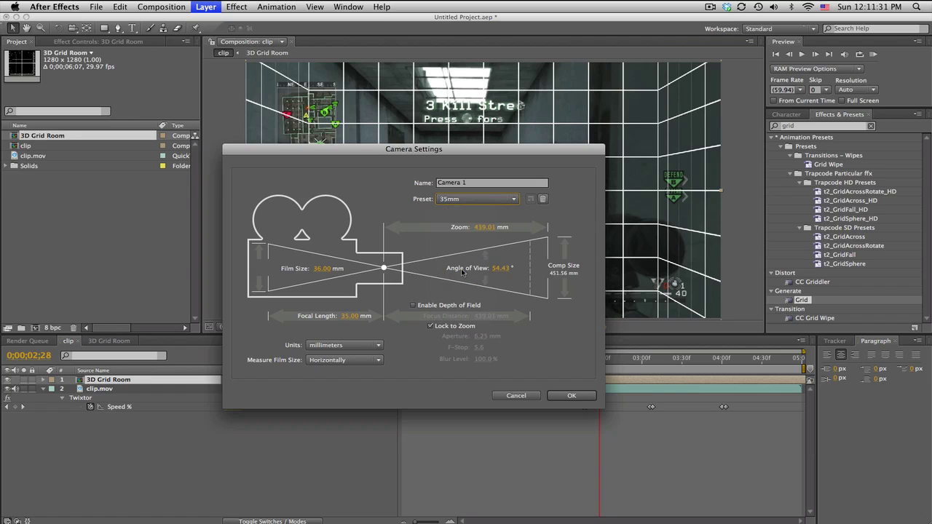
left_click(572, 396)
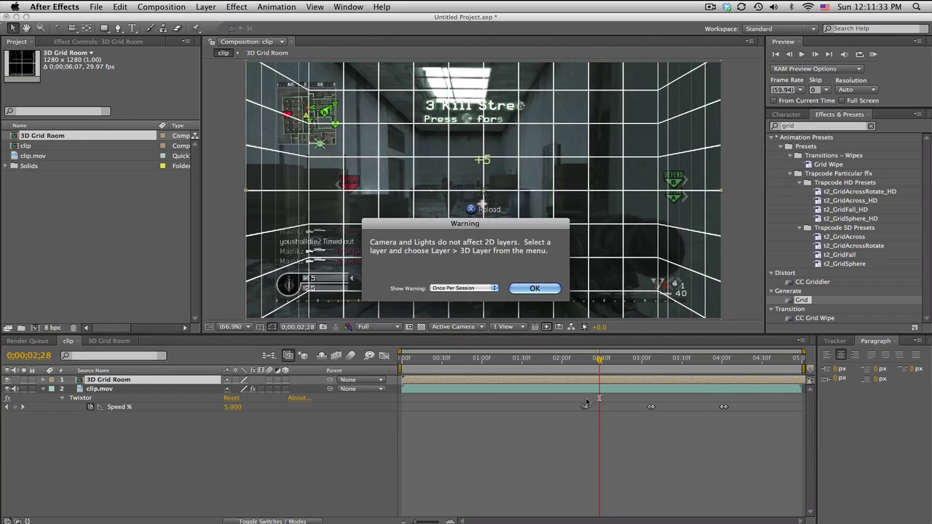
left_click(536, 288)
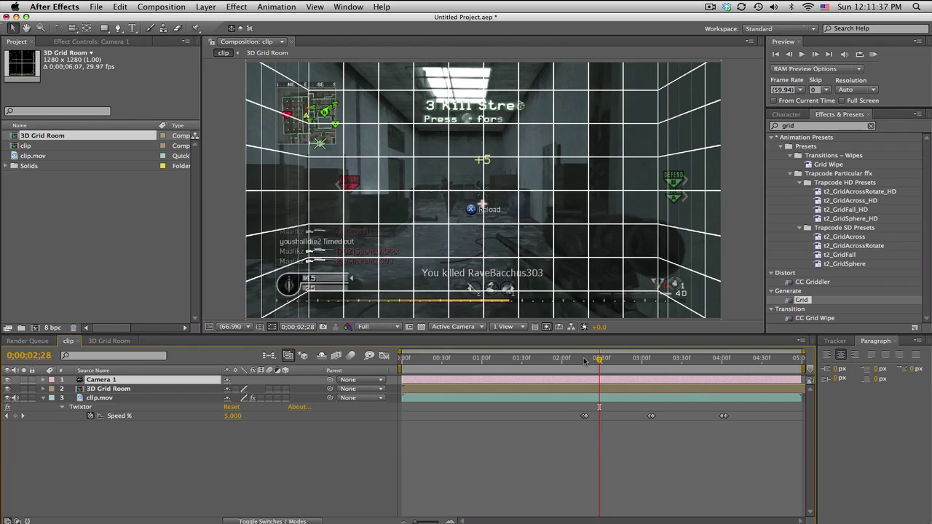
- Trim Camera 1 to span 0;00;02;11–0;00;03;15, then return the playhead to 0;00;02;47
left_click(102, 389)
left_click(102, 379)
left_click(576, 359)
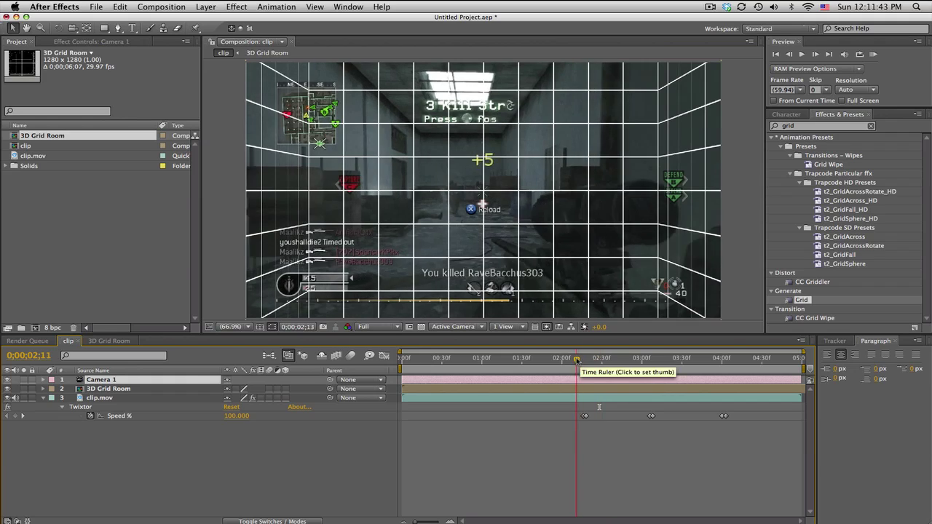
key("alt+[")
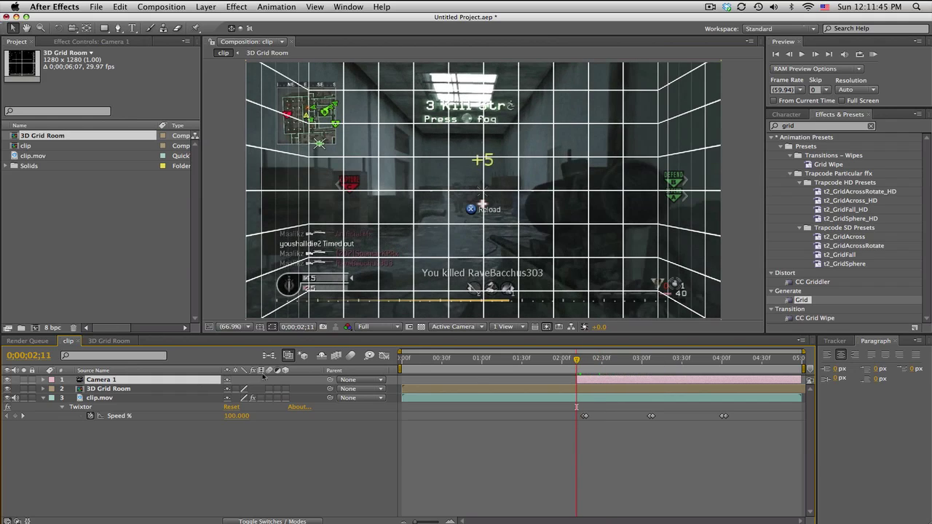
left_click(663, 359)
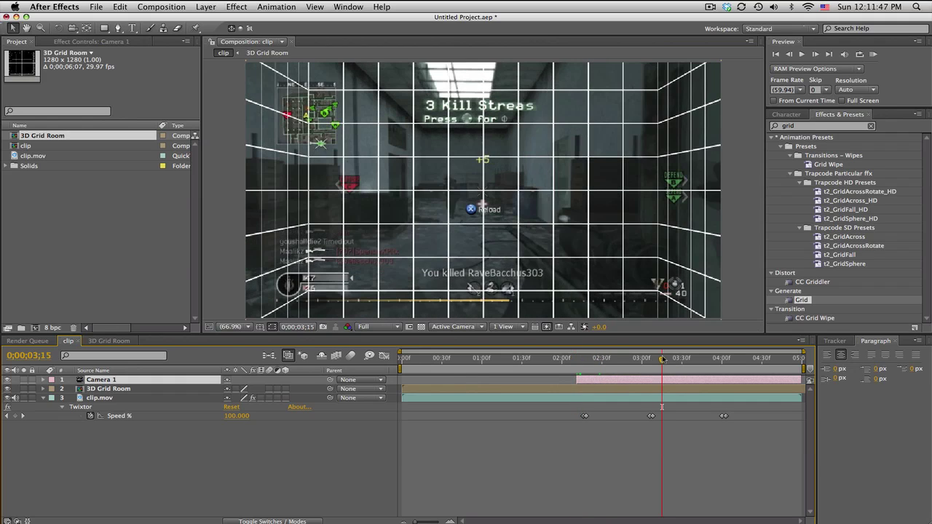
key("alt+]")
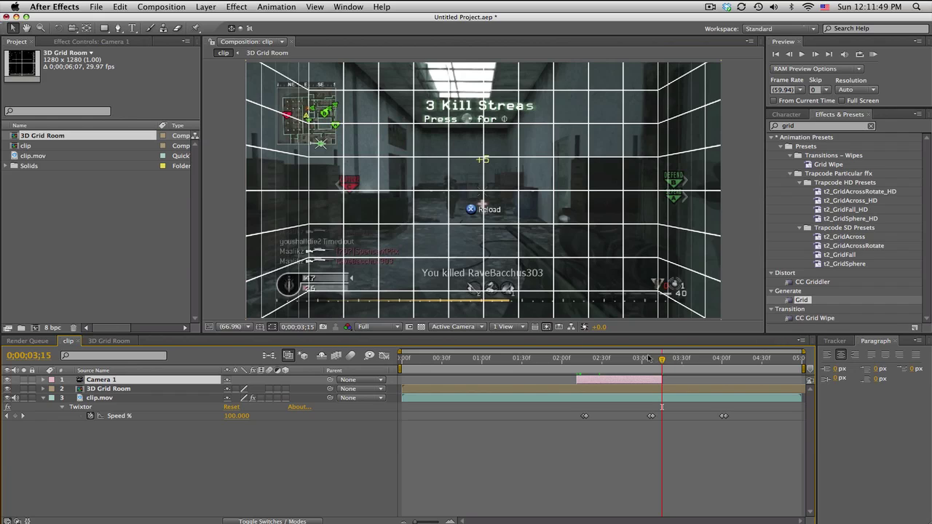
left_click_drag(646, 358, 624, 358)
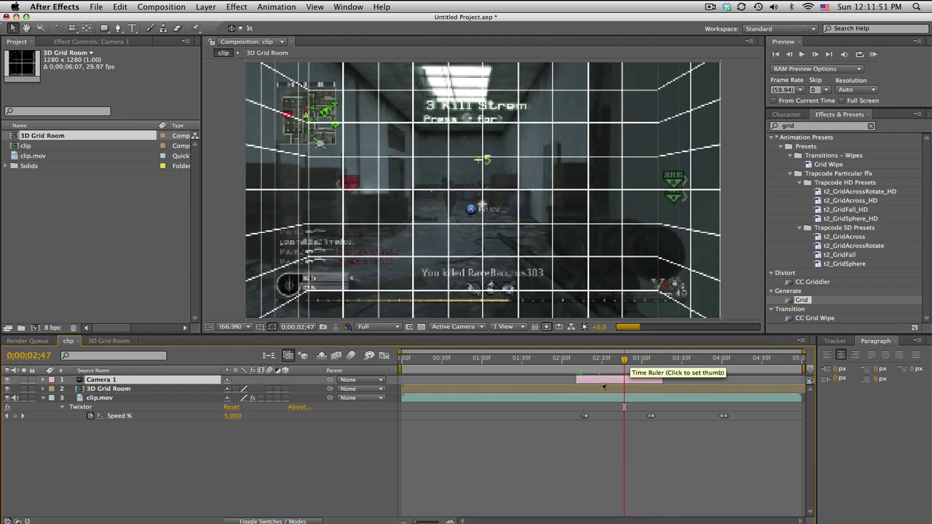
- Enable 3D and change render quality on the 3D Grid Room layer, checking its comp before returning to clip
left_click(155, 390)
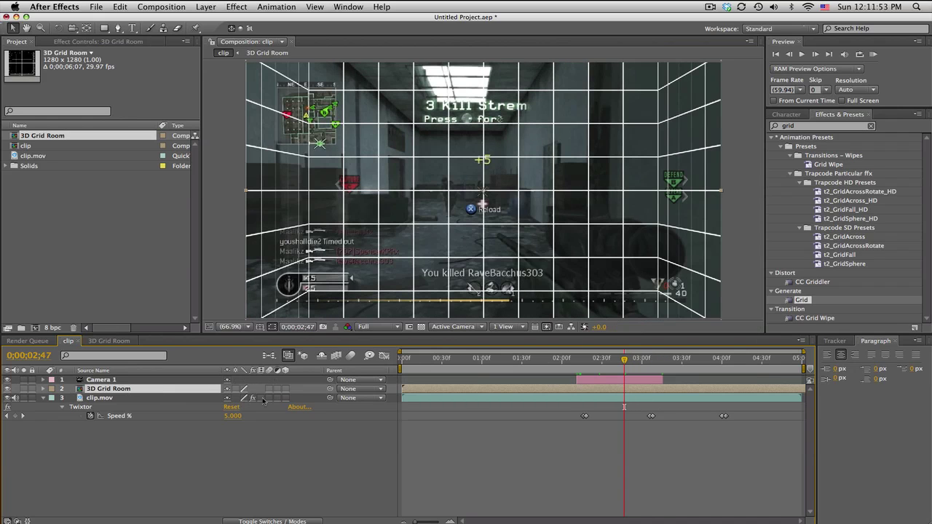
left_click(285, 389)
left_click(242, 390)
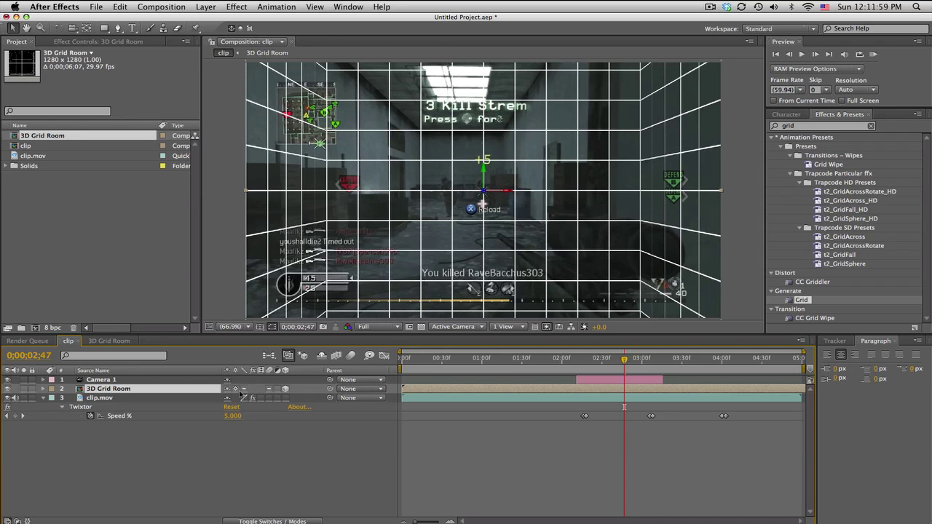
left_click(142, 381)
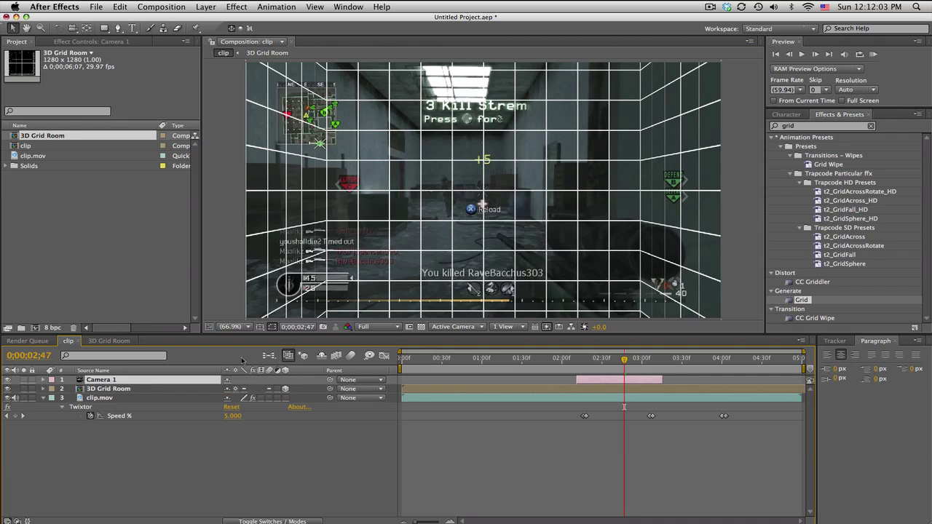
left_click(109, 341)
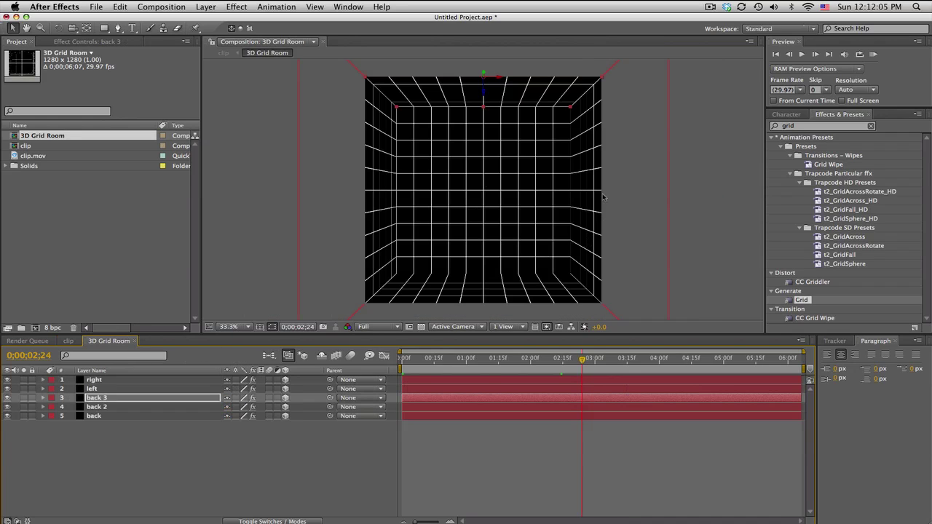
left_click(68, 341)
left_click(195, 388)
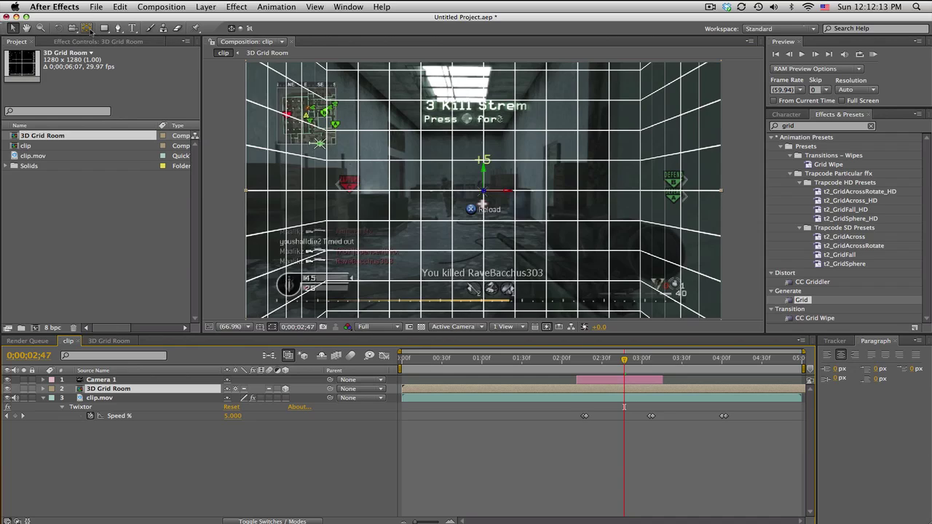
- Use the Orbit Camera Tool to orbit Camera 1 slightly around the grid room
left_click(102, 30)
left_click(87, 29)
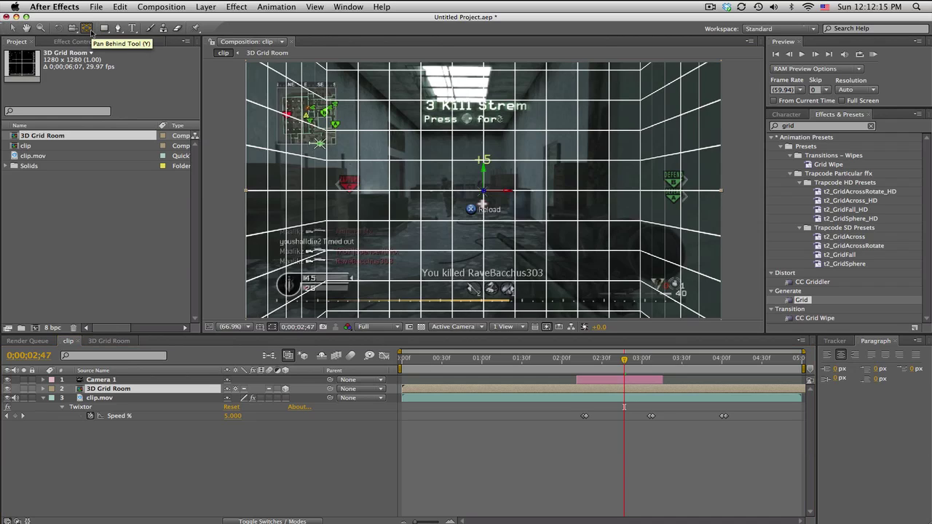
left_click(72, 30)
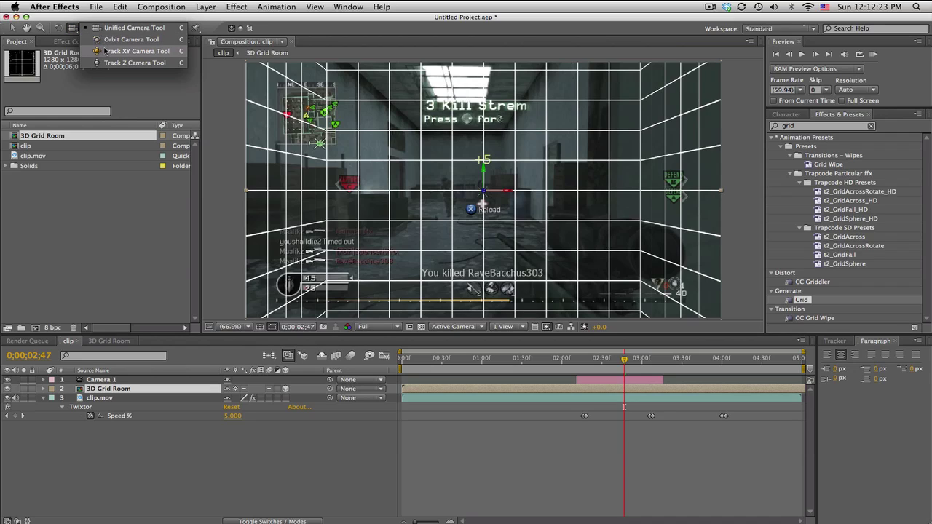
left_click(101, 40)
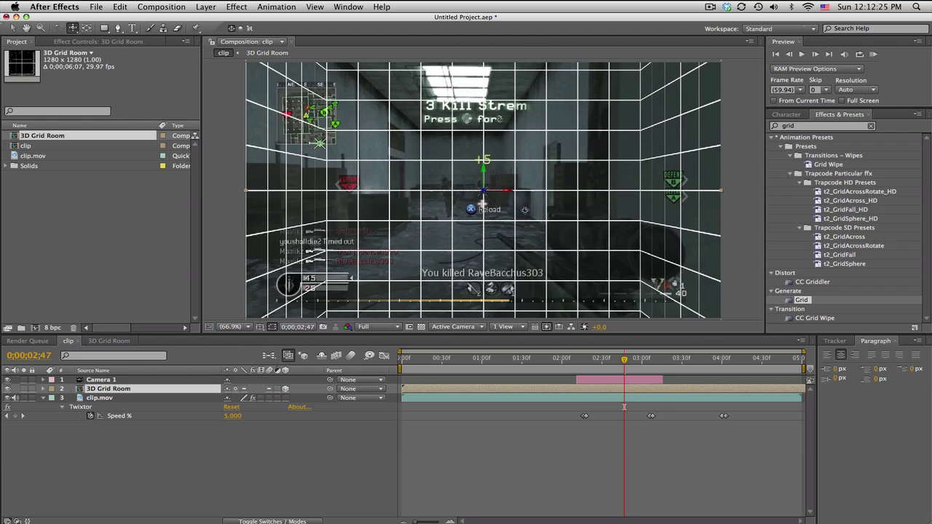
left_click_drag(535, 211, 474, 201)
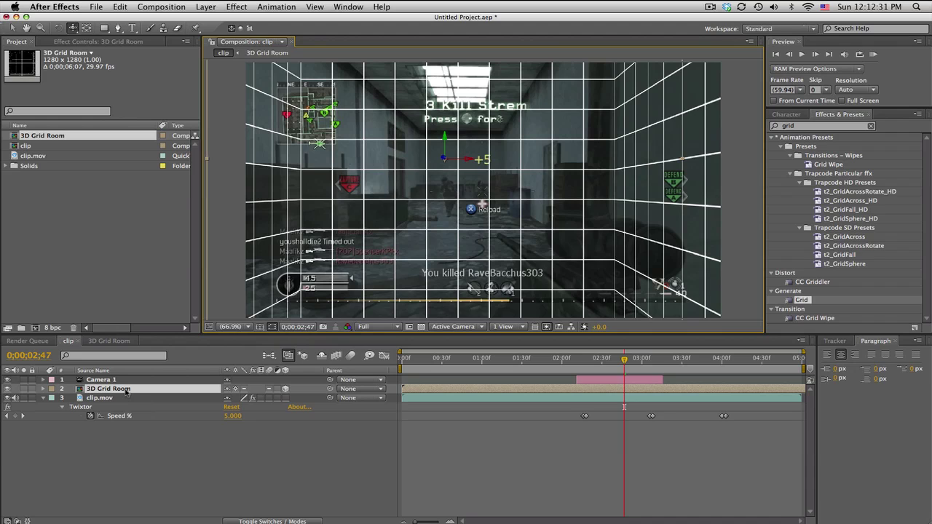
- Keyframe the grid room's Scale and stretch its Z scale to 780%
key("s")
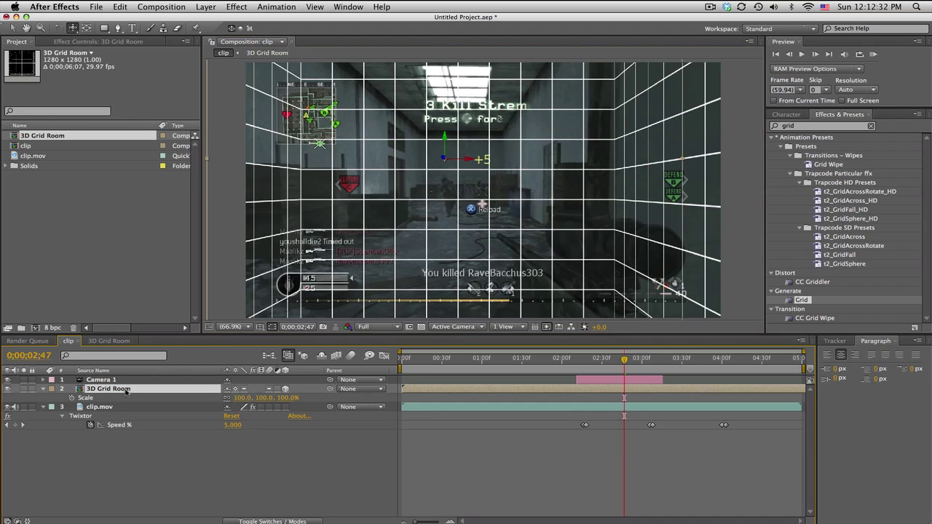
left_click(227, 398)
left_click_drag(287, 398, 658, 388)
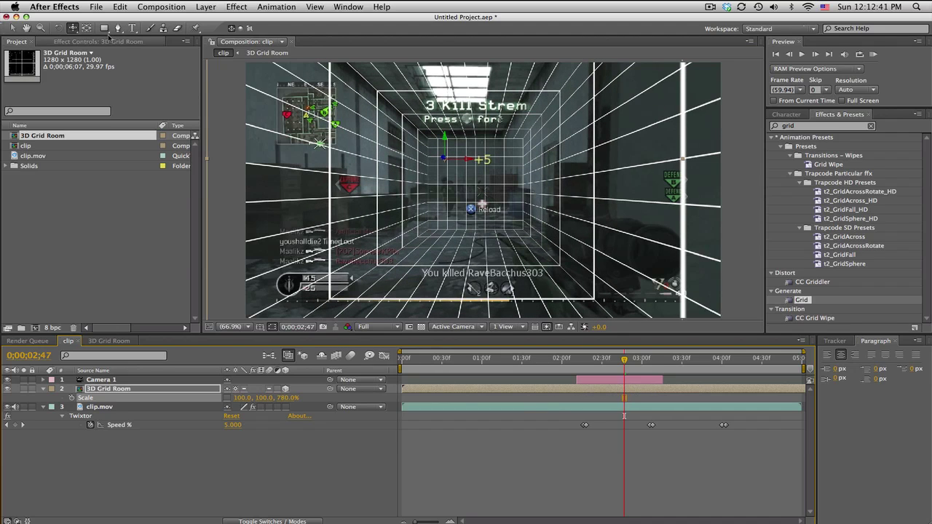
- Orbit and track Camera 1 so it looks down the room, shifting the room up-left
left_click(87, 28)
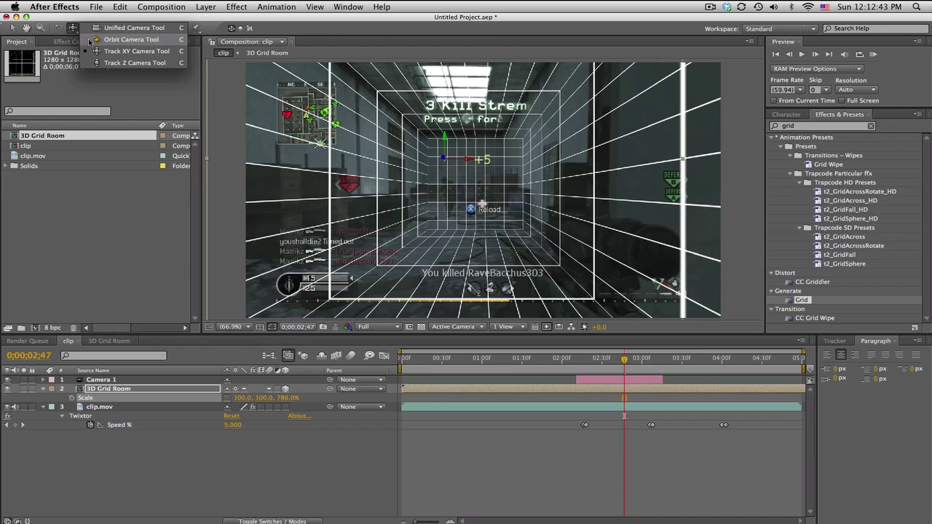
left_click(88, 40)
left_click_drag(429, 204, 431, 205)
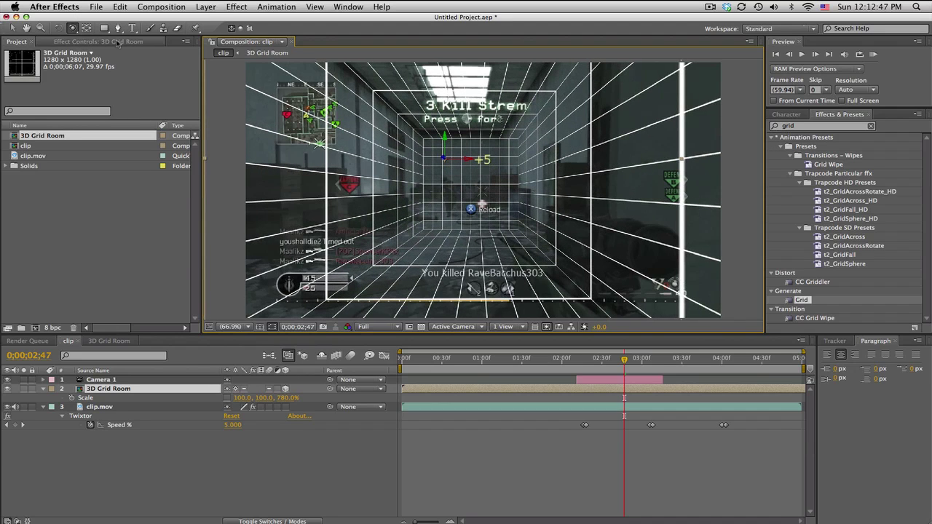
left_click(72, 28)
left_click(109, 51)
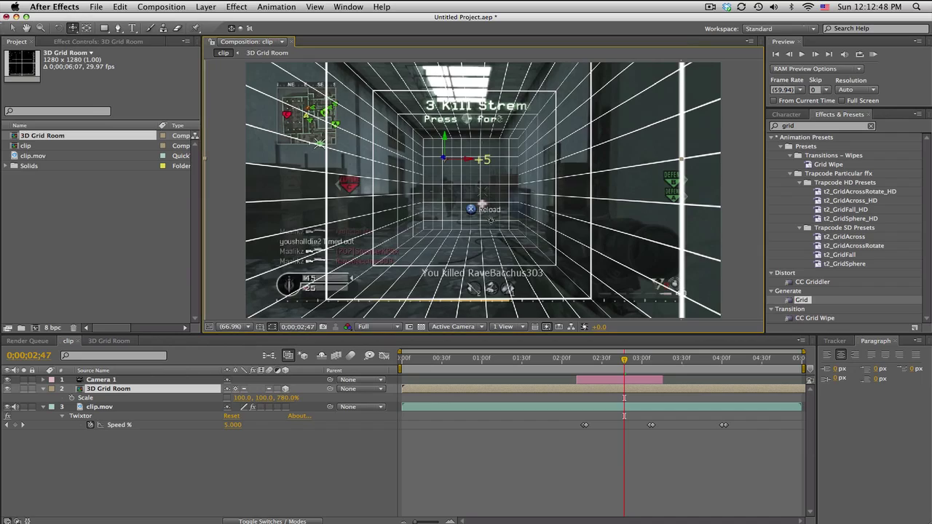
left_click_drag(491, 218, 616, 235)
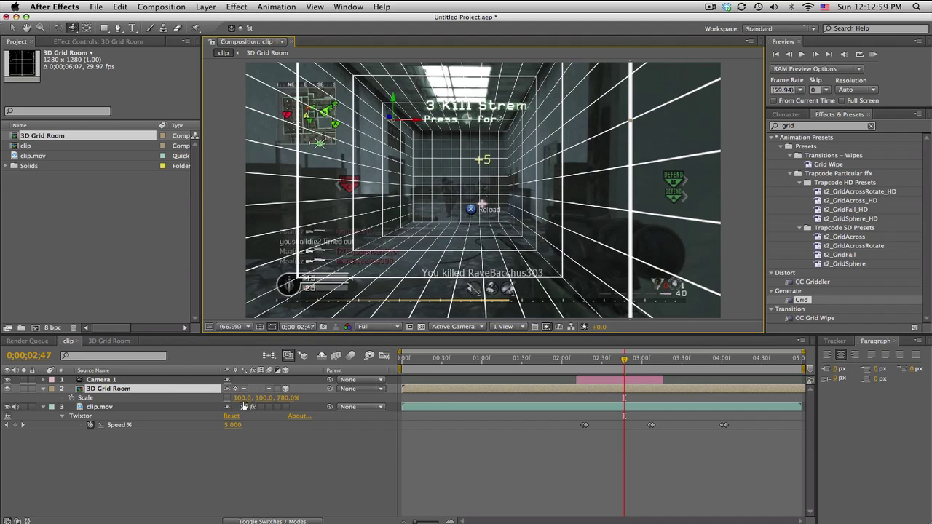
- Rescale the grid room to X 143%, Z 1261% and Y 147%
left_click_drag(243, 398, 260, 397)
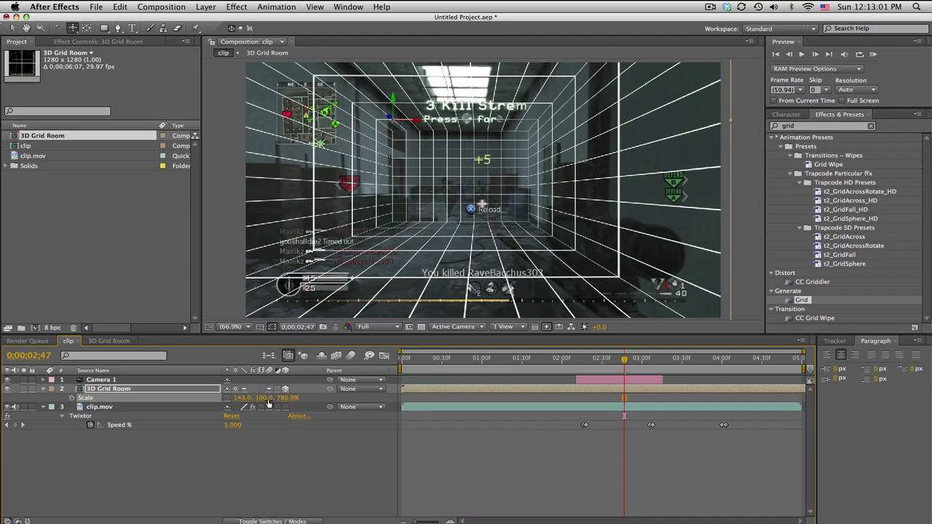
left_click_drag(270, 398, 482, 150)
left_click_drag(287, 397, 542, 394)
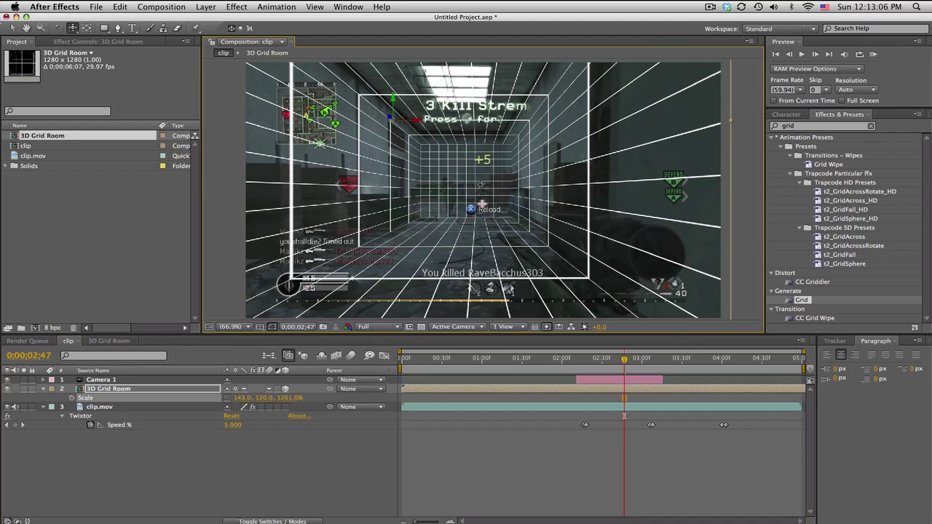
left_click_drag(483, 188, 494, 219)
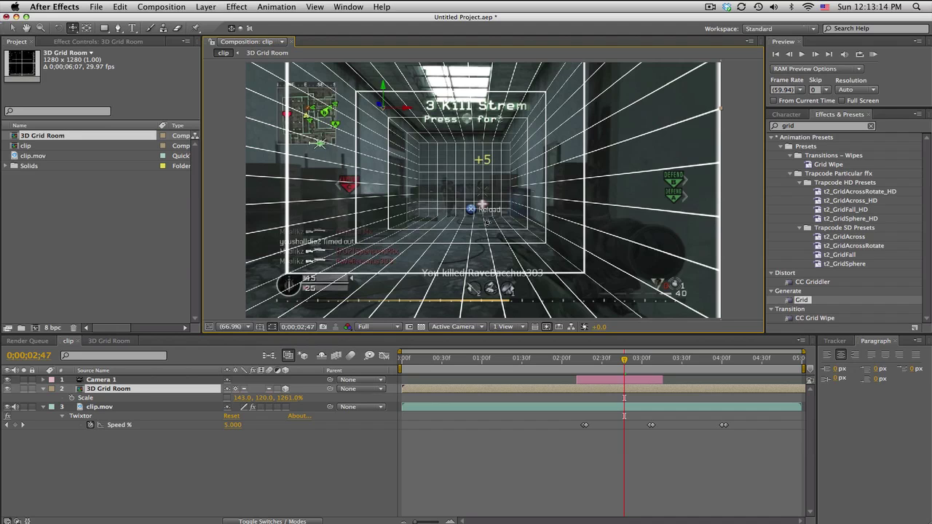
left_click_drag(265, 398, 284, 398)
- Orbit and nudge the camera view to check the grid's fit over the corridor
left_click_drag(457, 175, 474, 168)
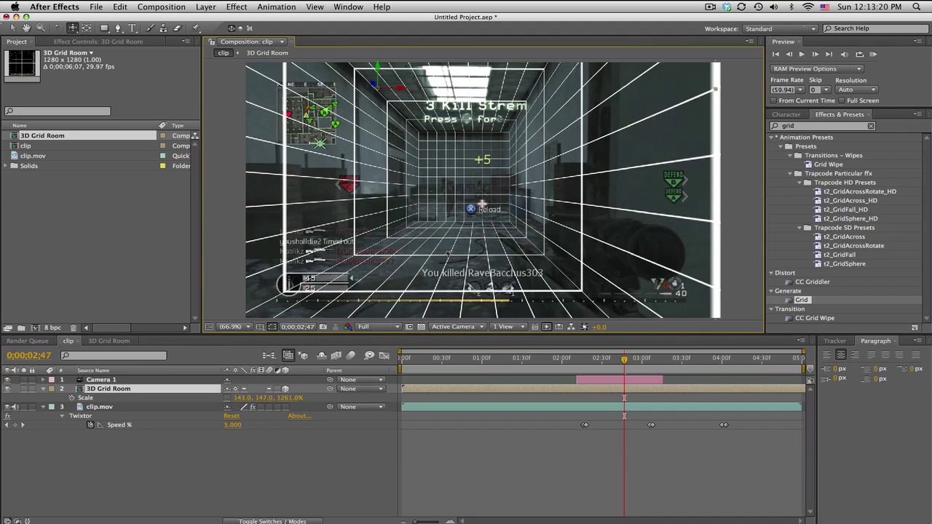
left_click(277, 170)
left_click_drag(72, 27, 116, 45)
left_click_drag(507, 226, 507, 229)
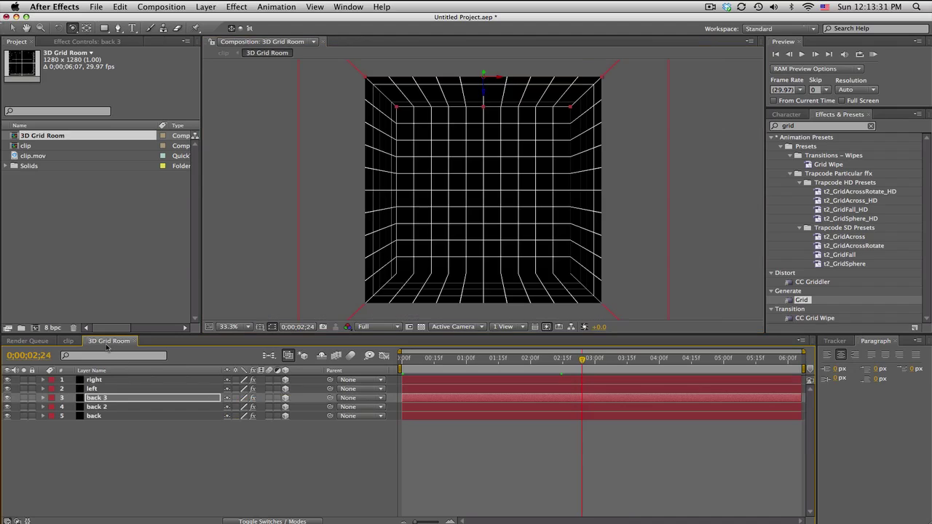
- In the 3D Grid Room comp, select the left wall and orbit a custom perspective view
left_click(107, 342)
left_click(134, 389)
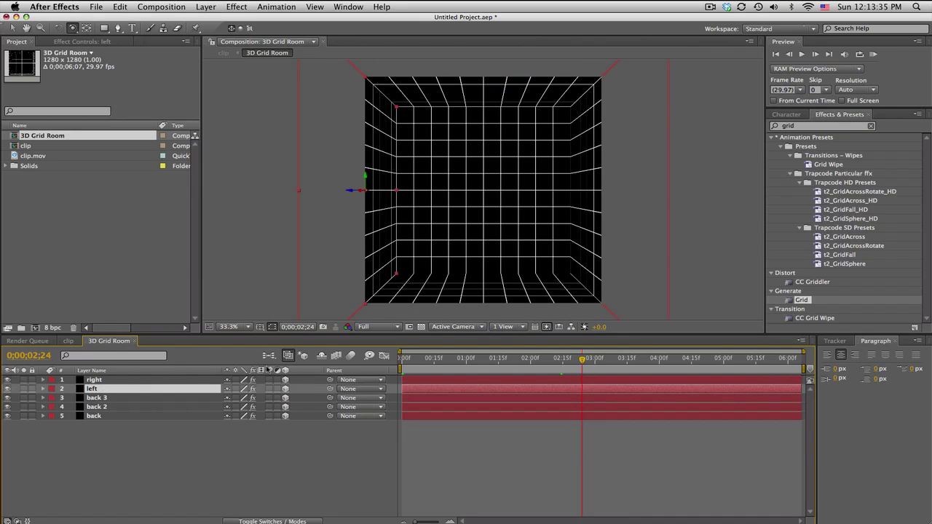
left_click(455, 326)
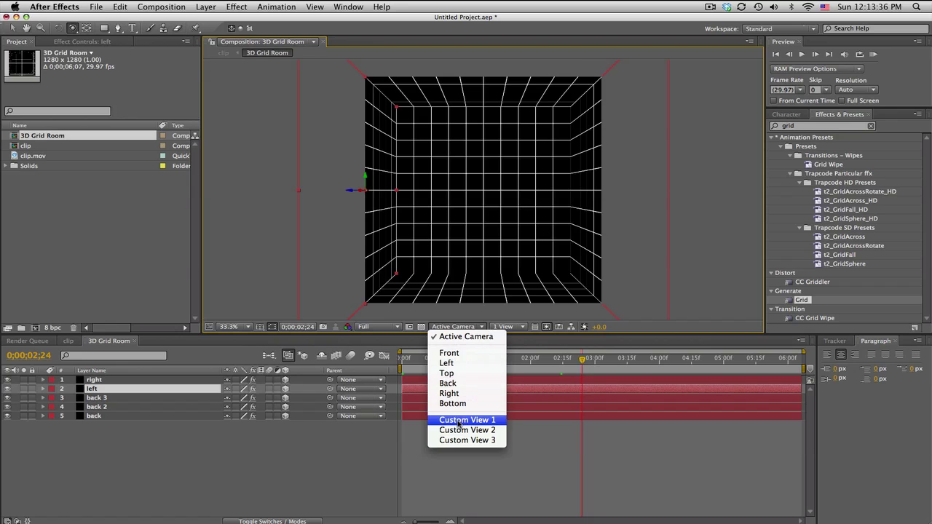
key("Escape")
key("F11")
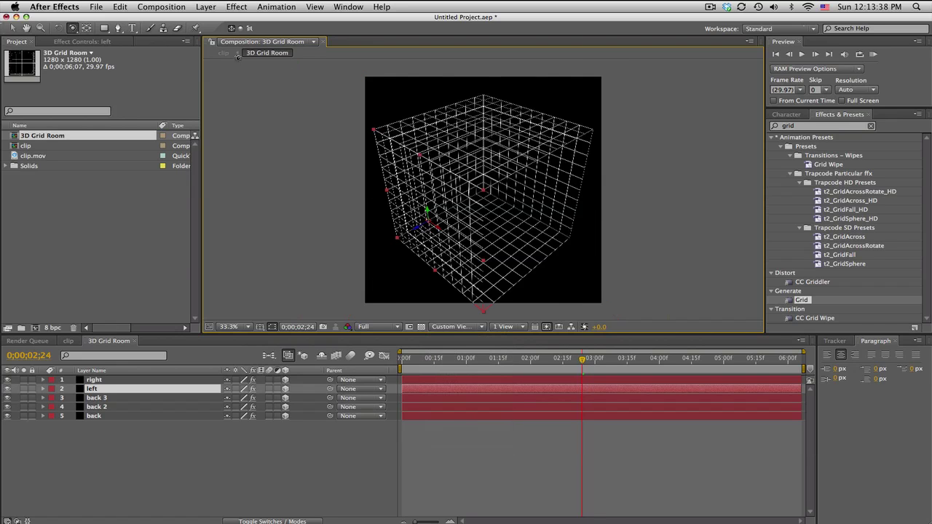
left_click_drag(484, 144, 409, 134)
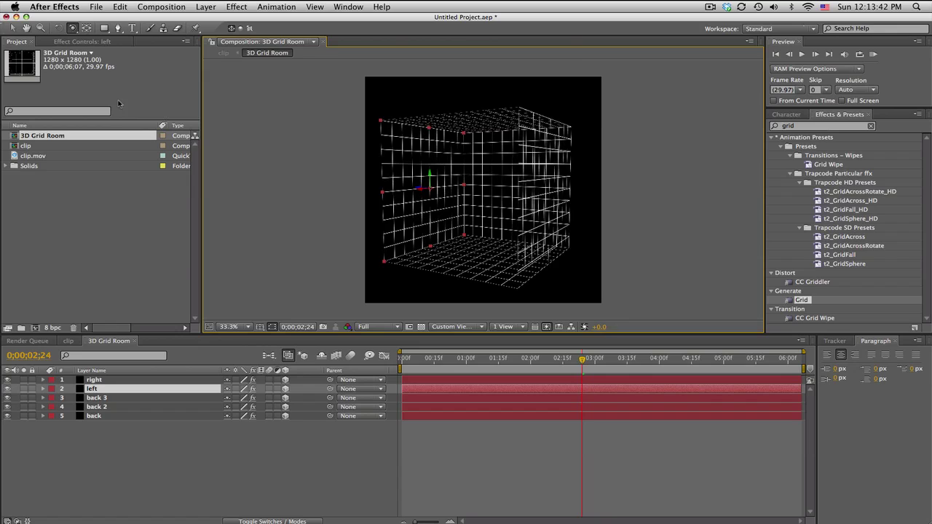
- Reduce Grid Corner on the left wall and the right wall to 695, then go back to clip
left_click(64, 42)
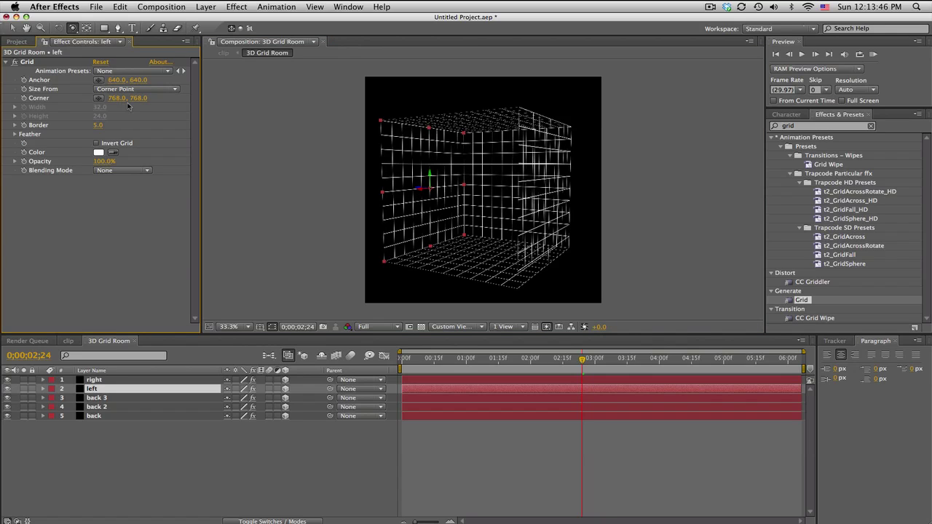
left_click_drag(114, 98, 72, 103)
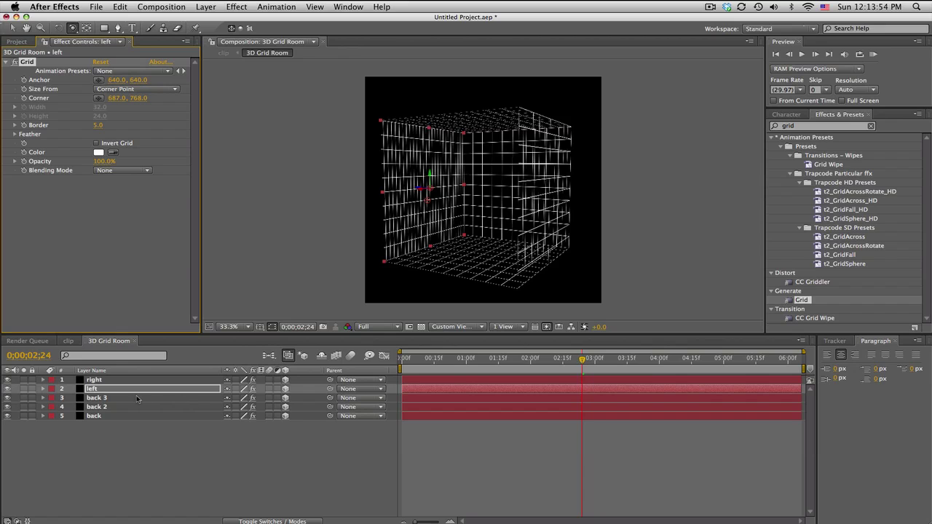
left_click(118, 380)
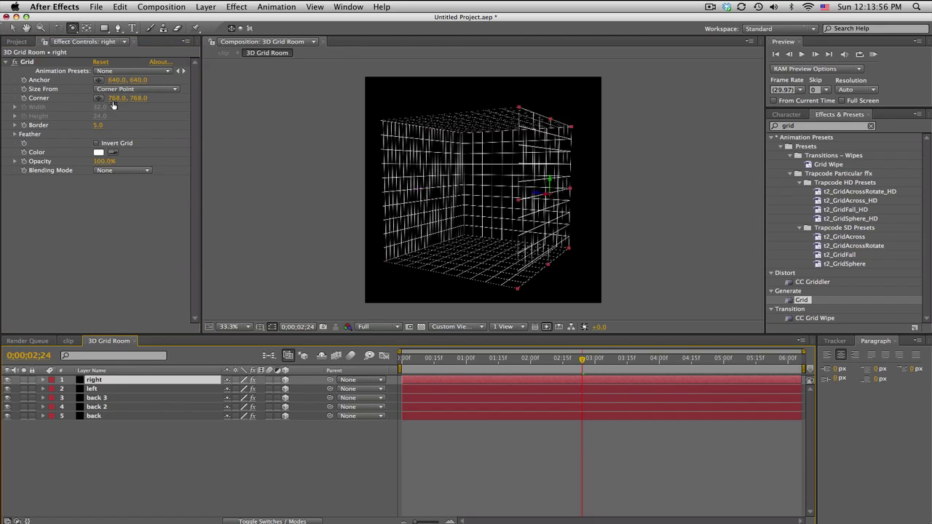
left_click_drag(112, 106, 82, 106)
left_click_drag(486, 209, 542, 195)
left_click_drag(114, 104, 105, 105)
left_click(69, 342)
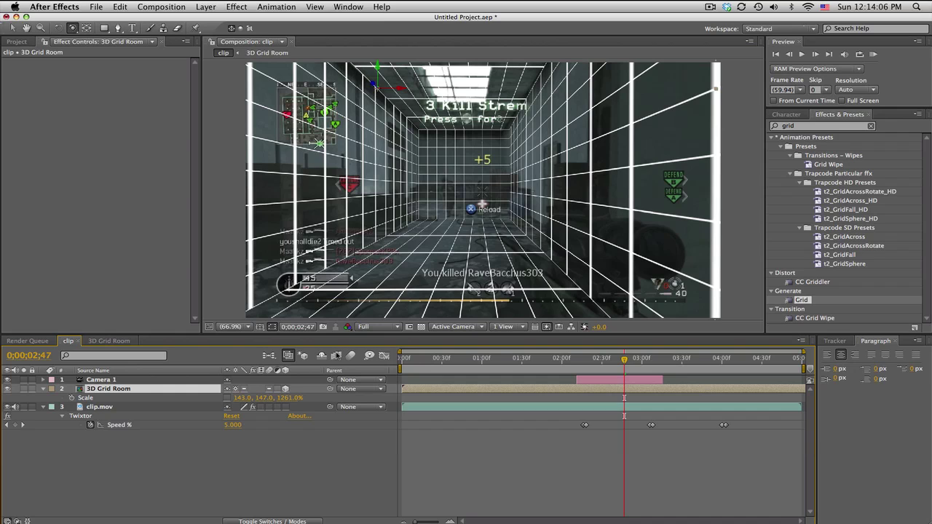
- Set Grid Corner to 768, 702 on back 2 and 768, 688 on back 3, then return to clip
left_click(107, 340)
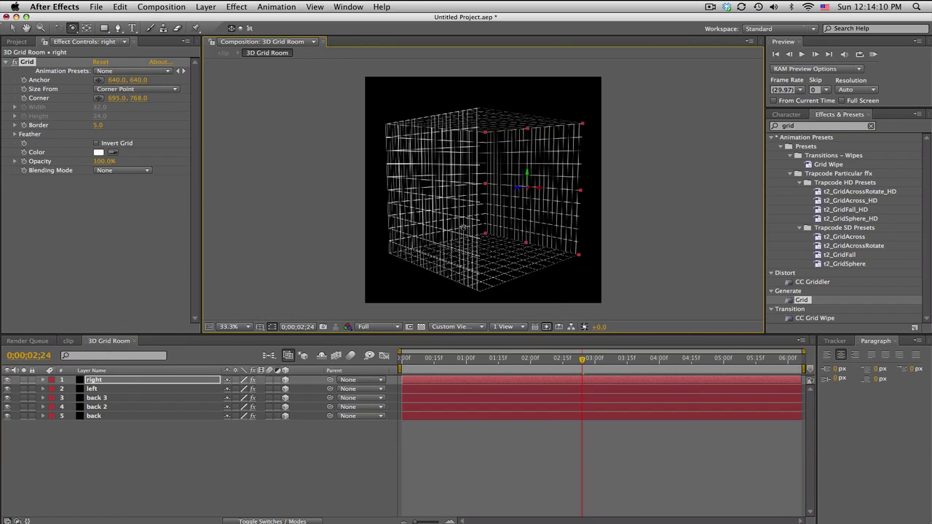
left_click(118, 406)
mouse_move(142, 101)
left_mouse_down()
mouse_move(51, 101)
mouse_move(142, 97)
left_mouse_up()
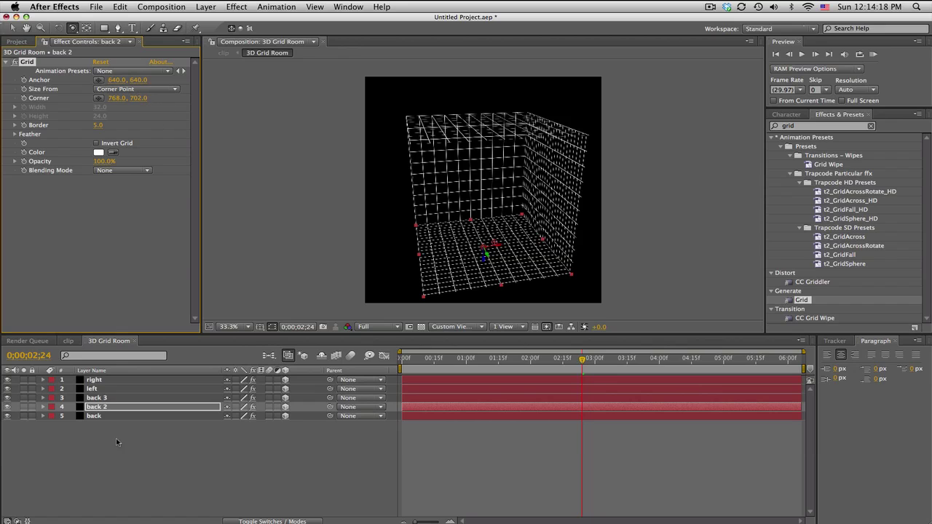
left_click(107, 417)
left_click(103, 399)
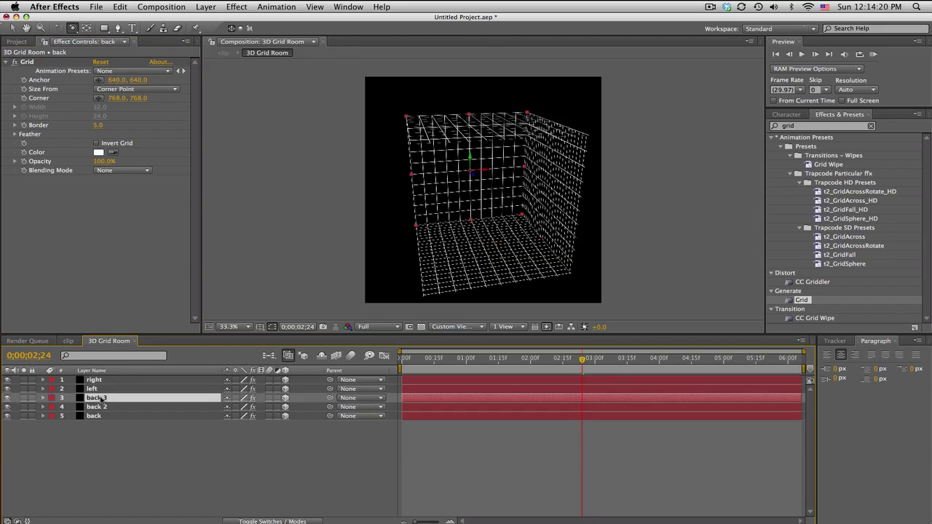
left_click_drag(441, 217, 441, 164)
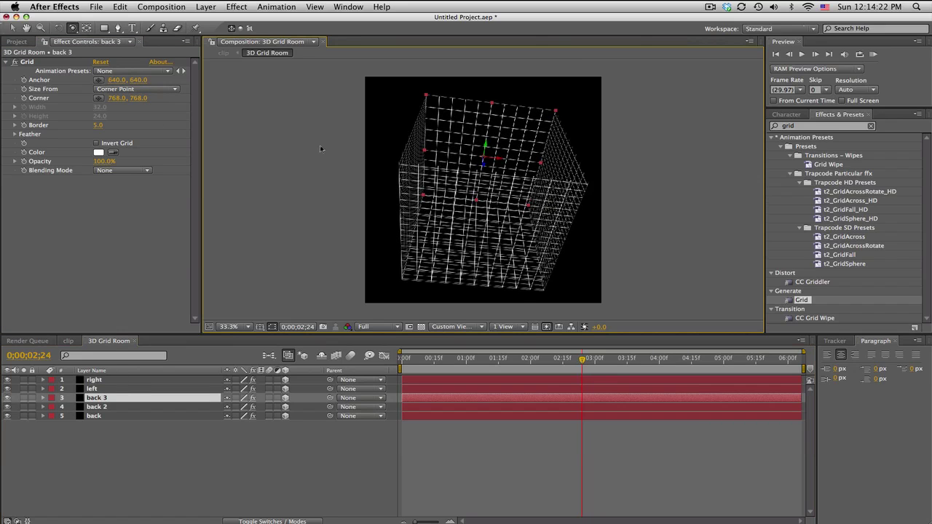
left_click_drag(142, 97, 96, 97)
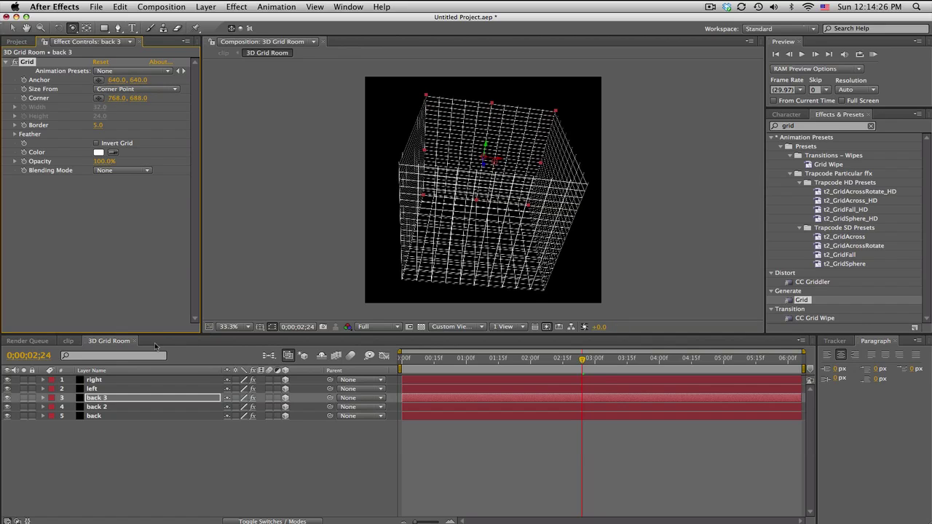
left_click(73, 341)
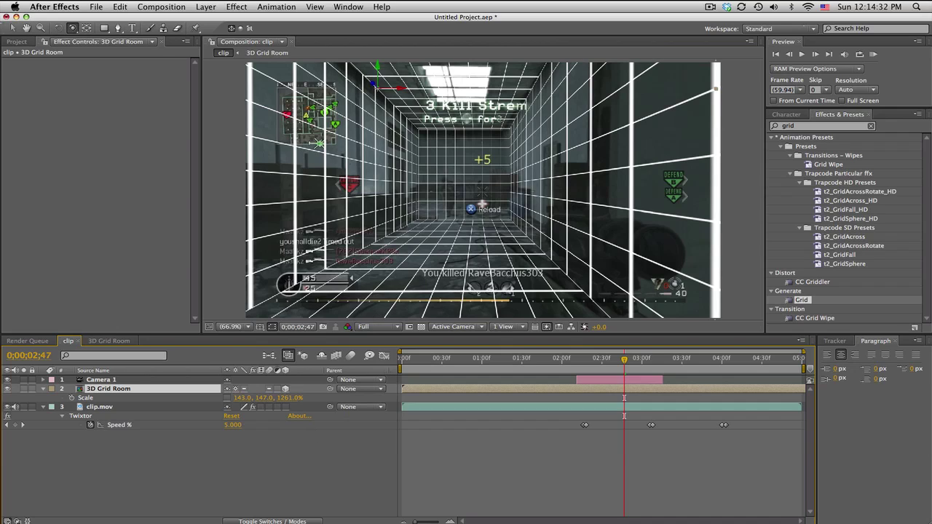
- Set the 3D Grid Room layer's blending mode to Overlay in the clip composition
left_click(295, 521)
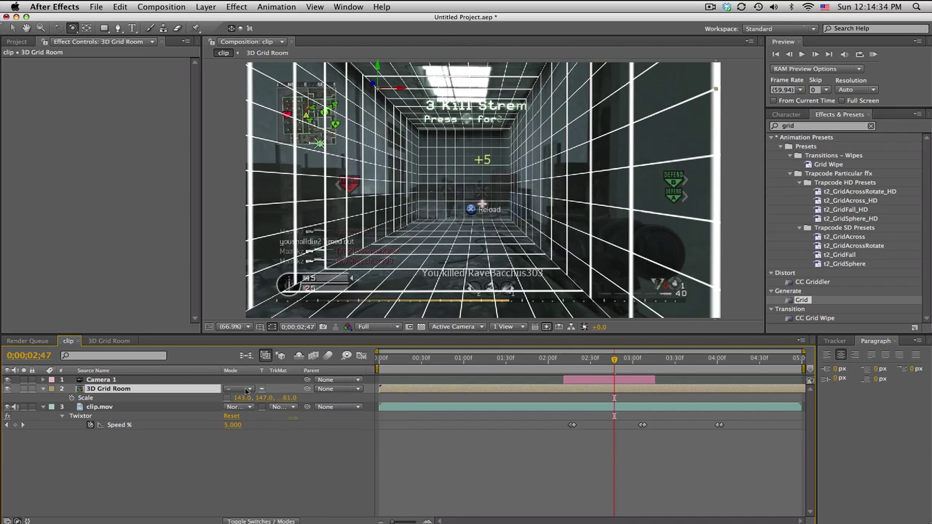
left_click(246, 391)
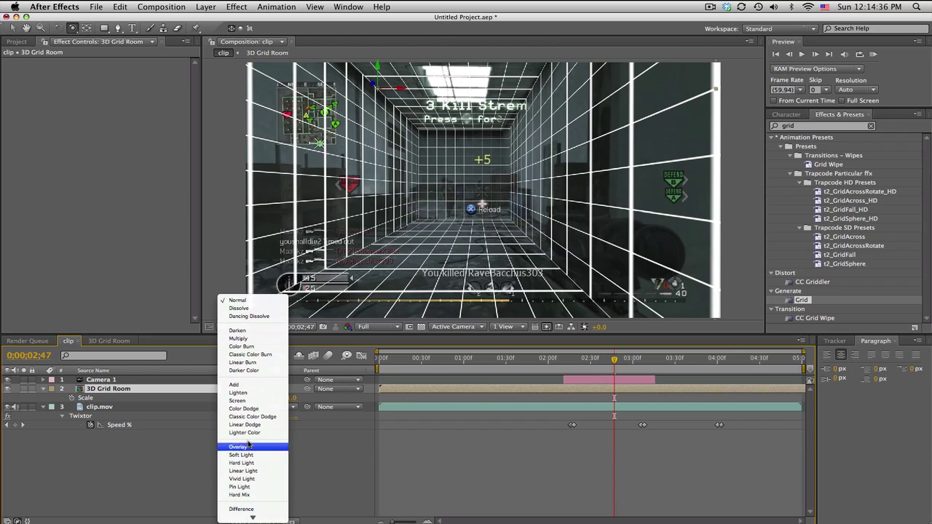
left_click(247, 446)
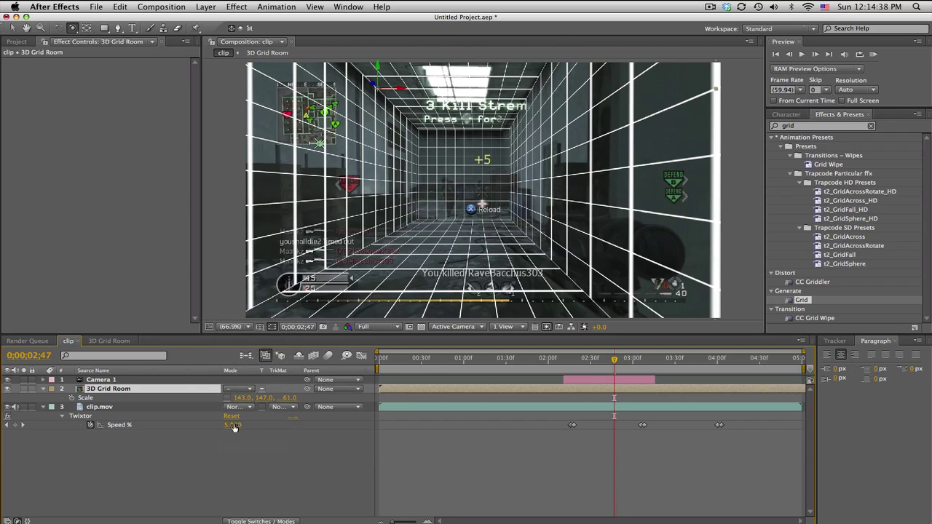
- Inside the 3D Grid Room precomp, set all five wall layers to Overlay mode
double_click(176, 390)
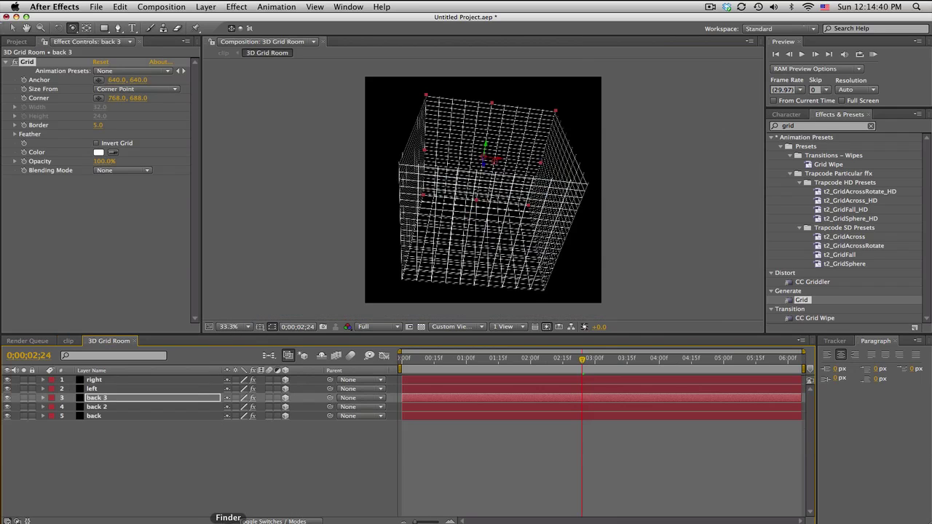
left_click(206, 416)
left_click(204, 380, "shift")
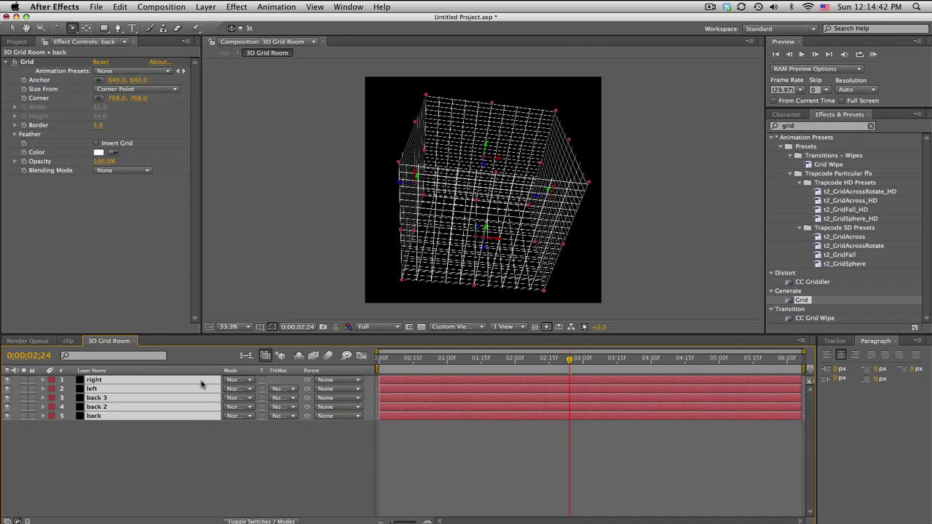
left_click(239, 380)
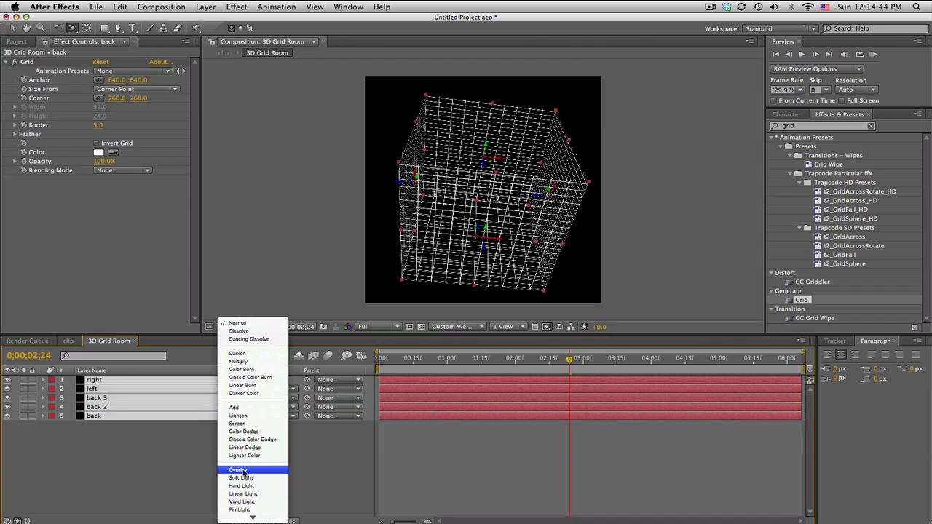
left_click(244, 471)
left_click(67, 341)
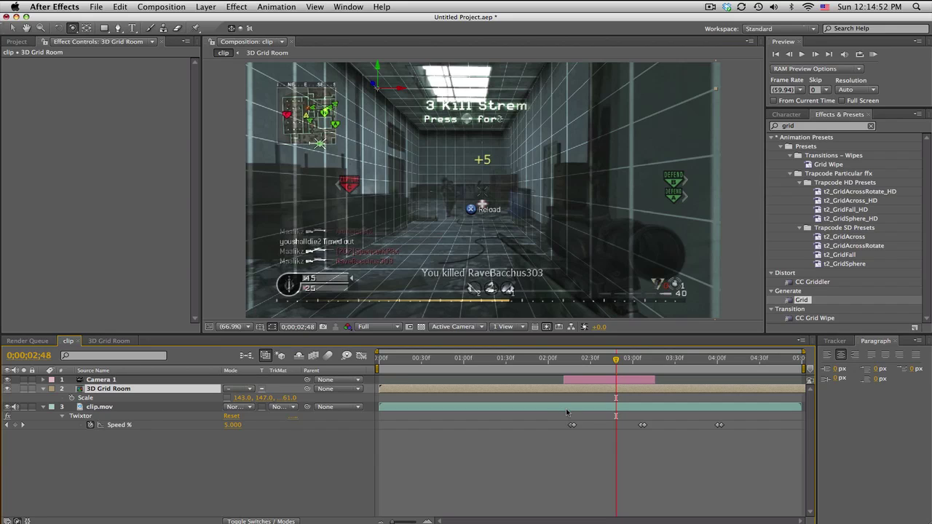
- Trim the 3D Grid Room layer to run from 02;15 to 03;16 and scrub the trimmed range
left_click(569, 359)
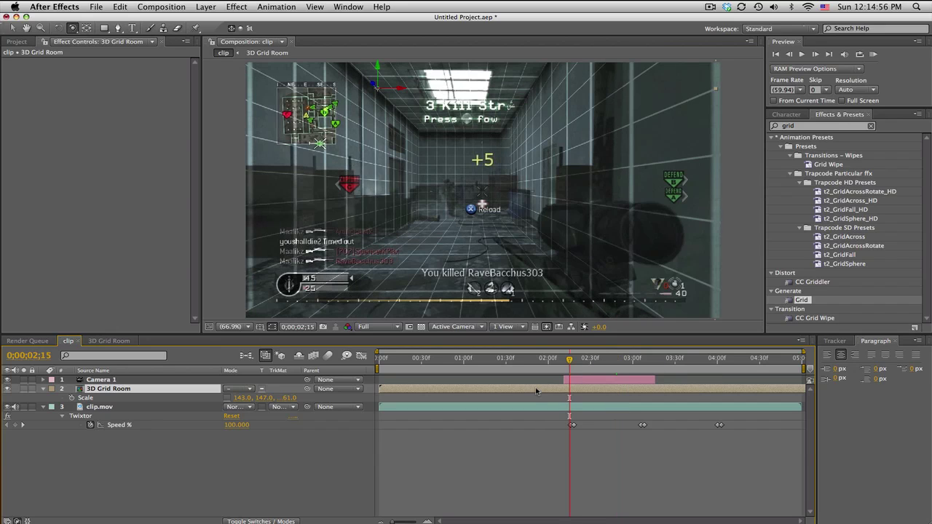
key("alt+bracketleft")
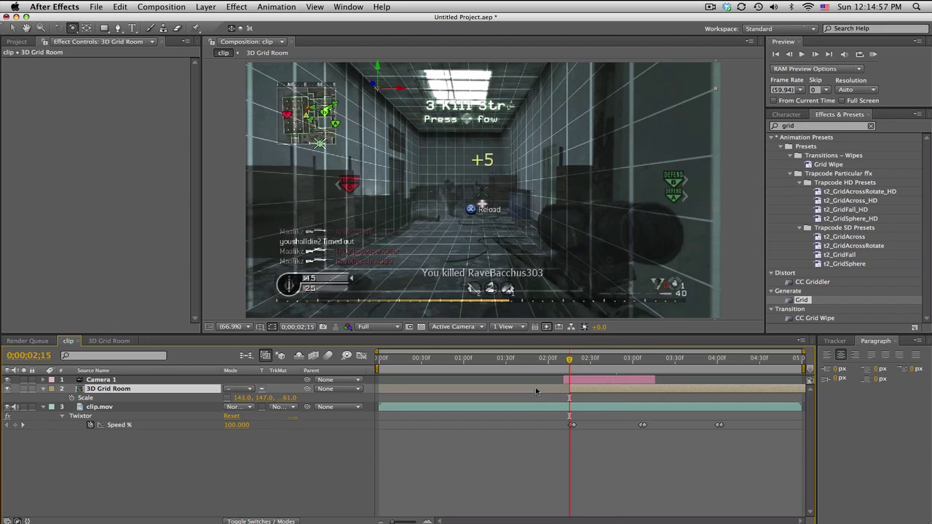
left_click(655, 358)
key("alt+bracketright")
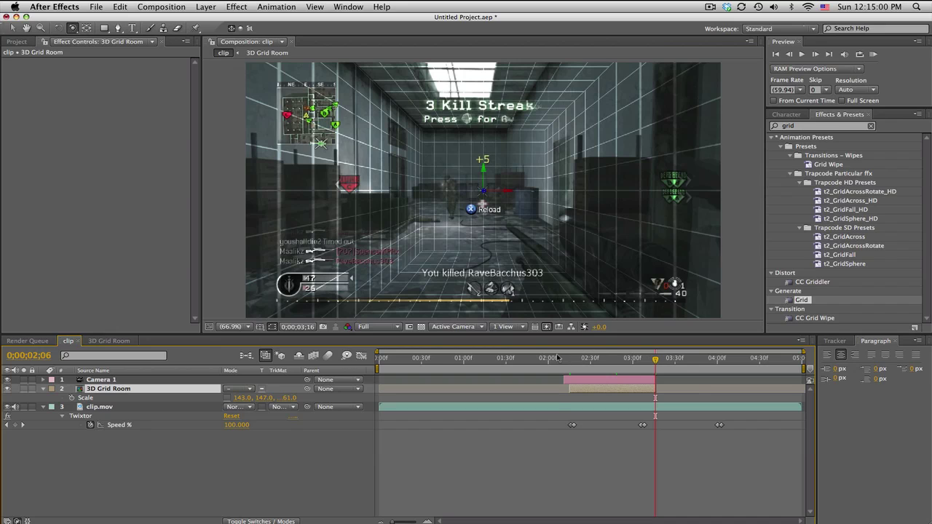
left_click_drag(558, 357, 595, 360)
- Create a new comp-sized 1280×720 black solid layer
left_click(205, 6)
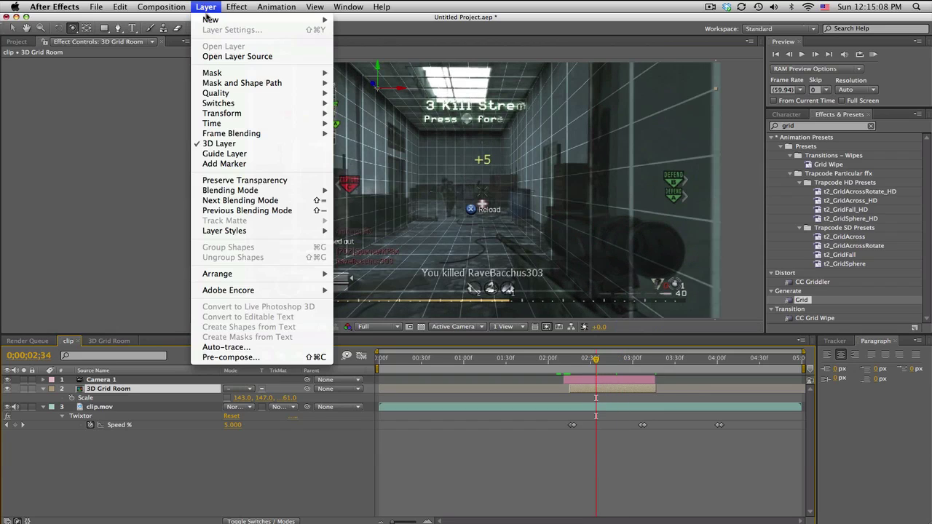
mouse_move(207, 18)
left_click(354, 30)
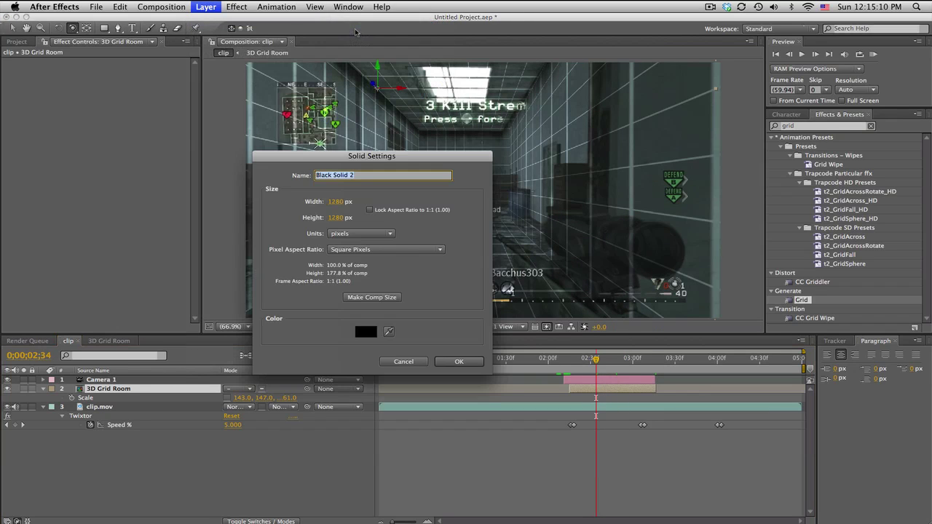
left_click(372, 297)
left_click(459, 361)
- Name the solid 'Matte' and move it directly below Camera 1
key("Return")
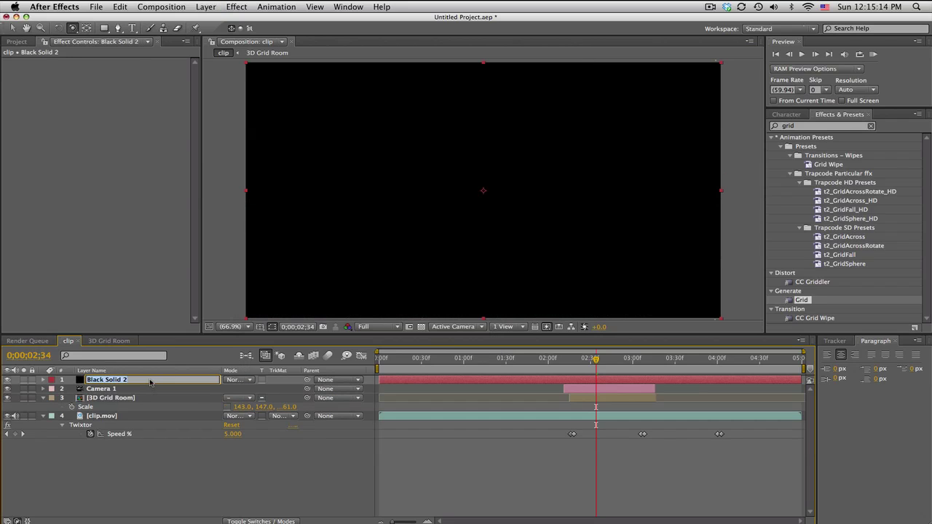
type("Matte")
key("Return")
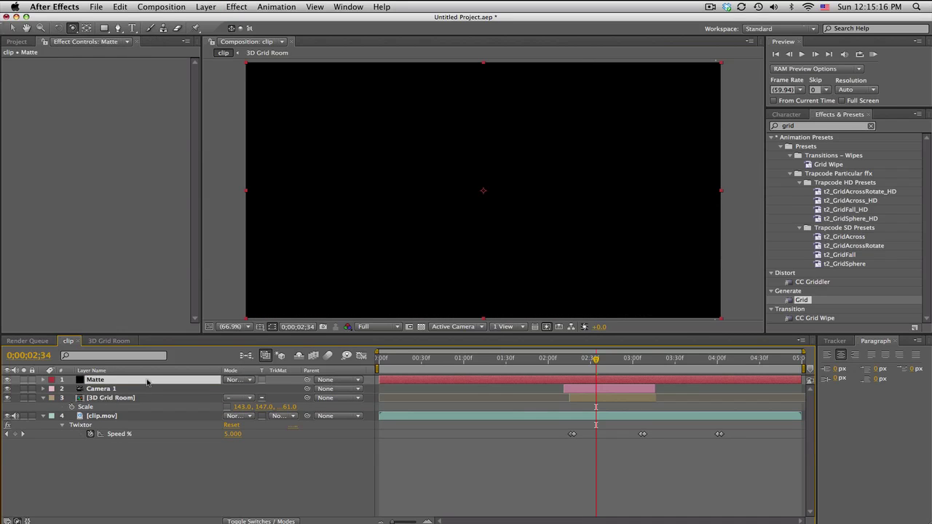
left_click_drag(144, 382, 137, 395)
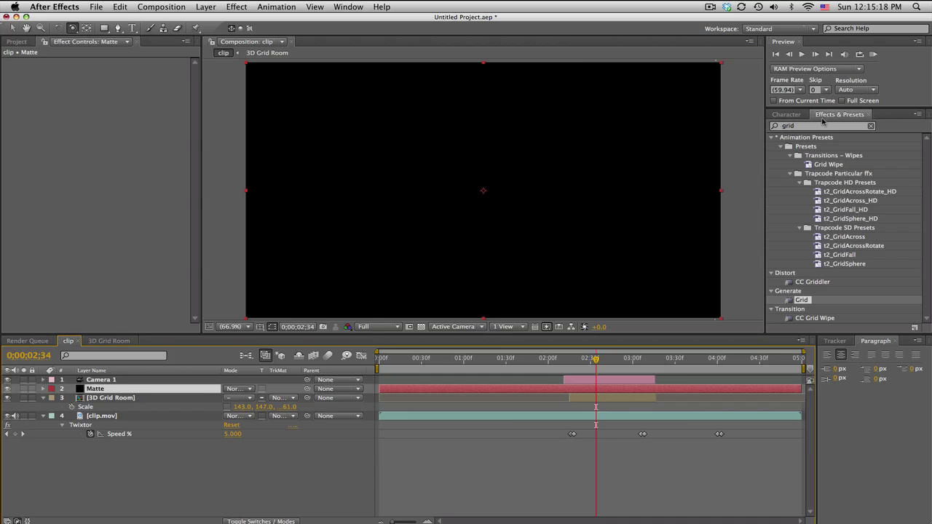
- Search for 'radial' and apply Radial Wipe to the Matte layer
left_click(821, 125)
key("BackSpace")
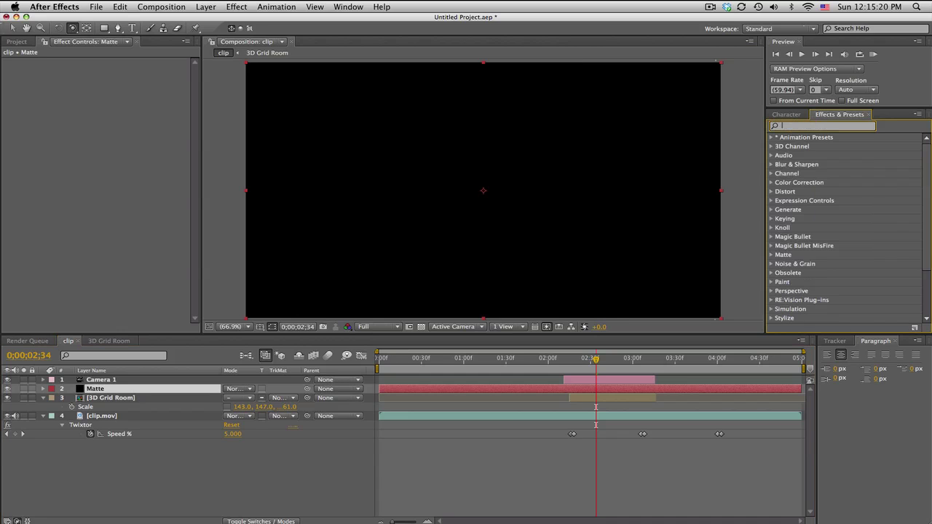
type("radial")
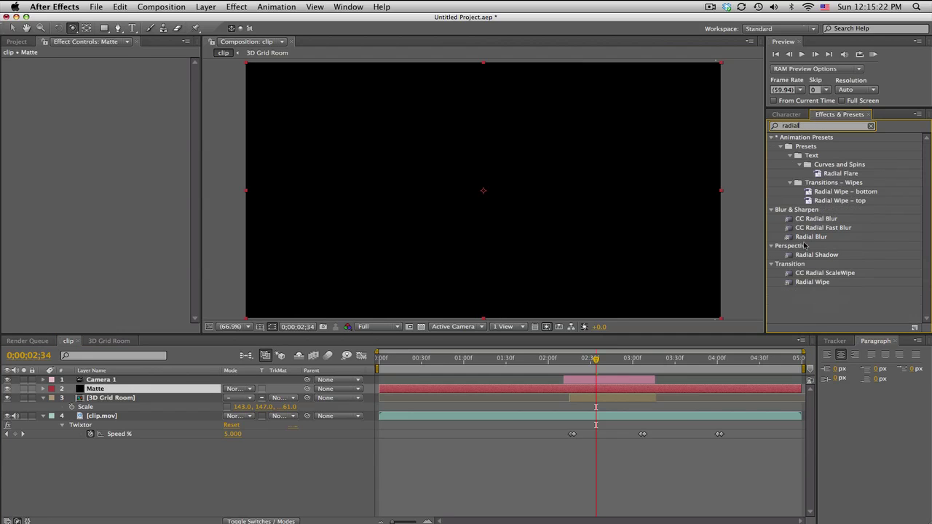
left_click_drag(812, 284, 123, 389)
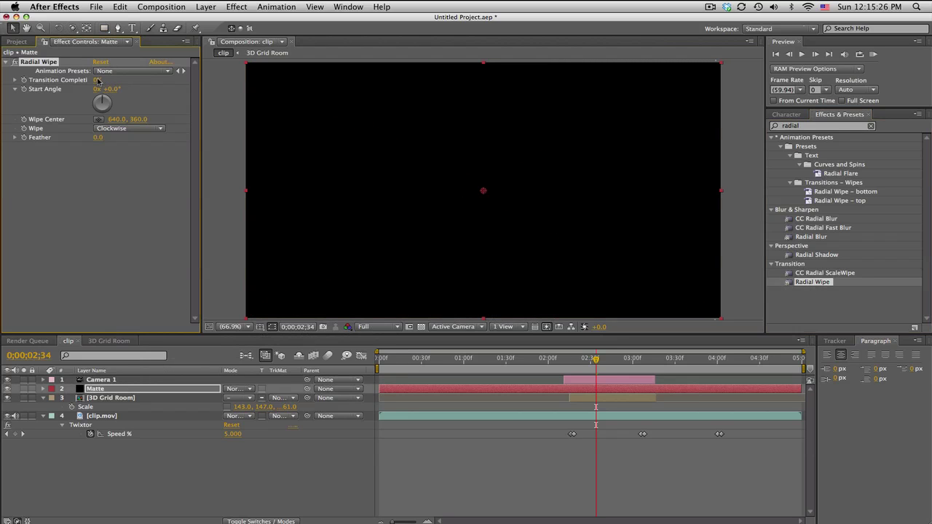
- Set the Radial Wipe's Transition Completion to 68% and reposition its wipe centre in the frame
left_click_drag(97, 81, 153, 80)
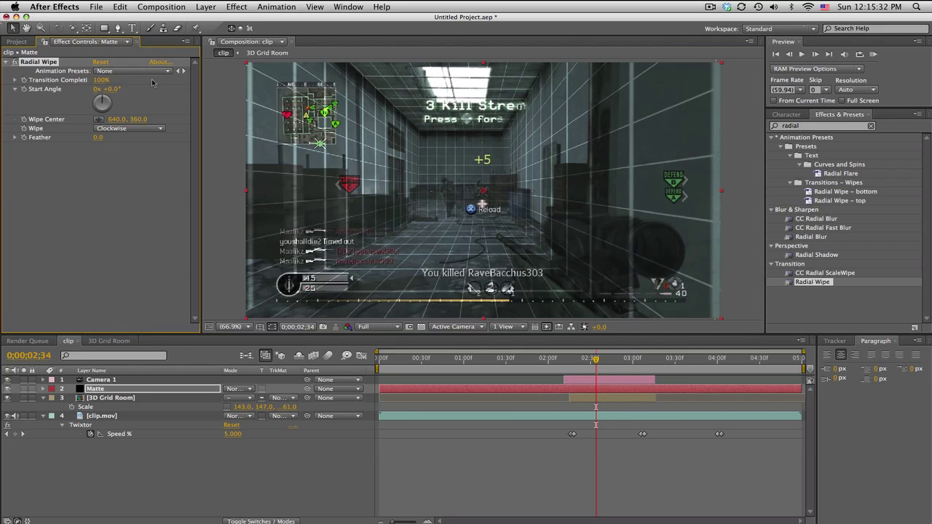
left_click_drag(154, 80, 83, 80)
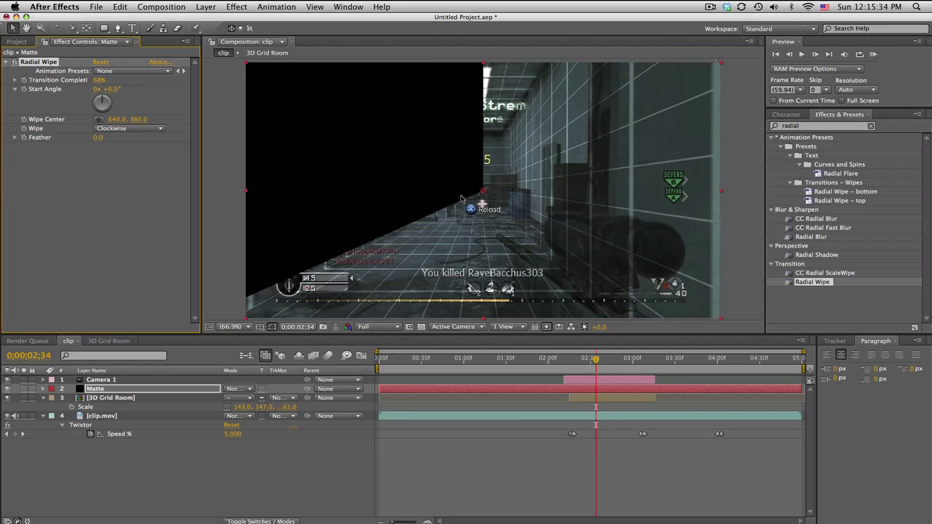
left_click(15, 62)
left_click(15, 62)
left_click_drag(484, 193, 460, 179)
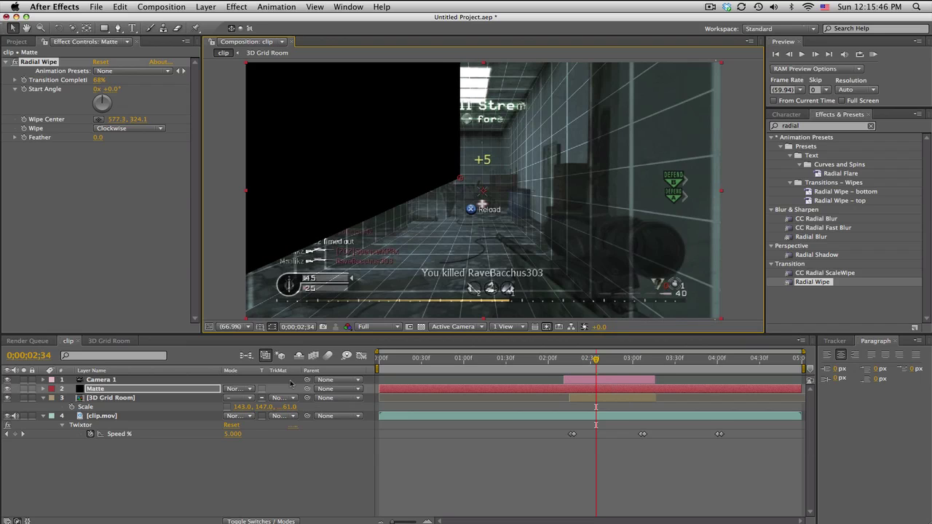
- Set 3D Grid Room's track matte to Alpha Inverted Matte using the Matte layer
left_click(171, 398)
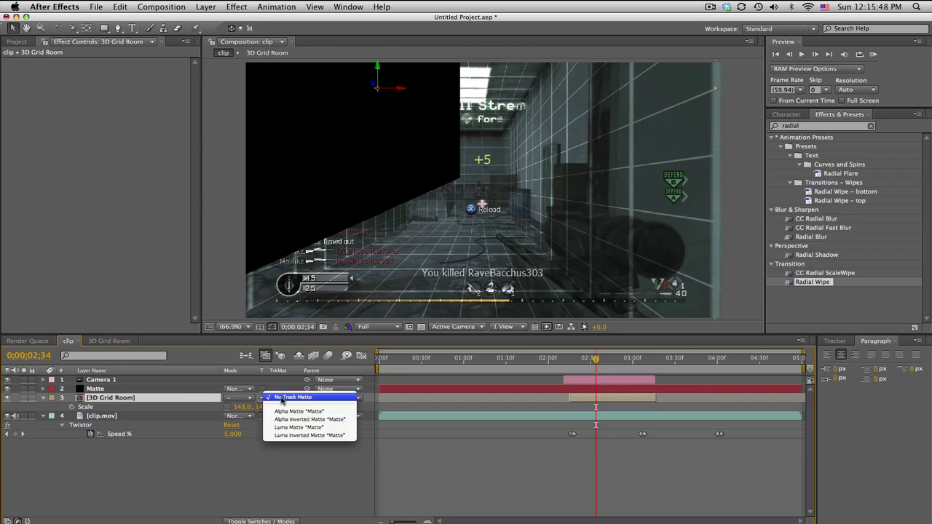
left_click(277, 397)
left_click(284, 414)
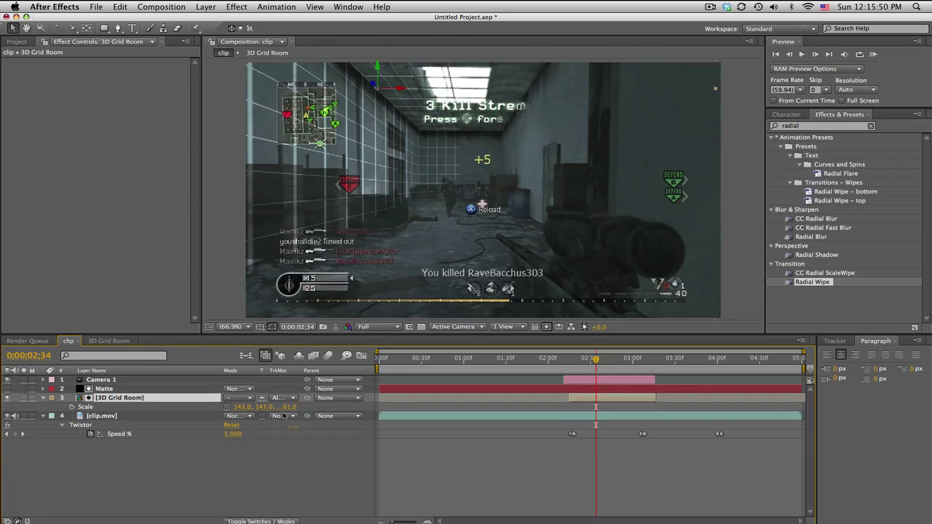
left_click(283, 401)
left_click(283, 407)
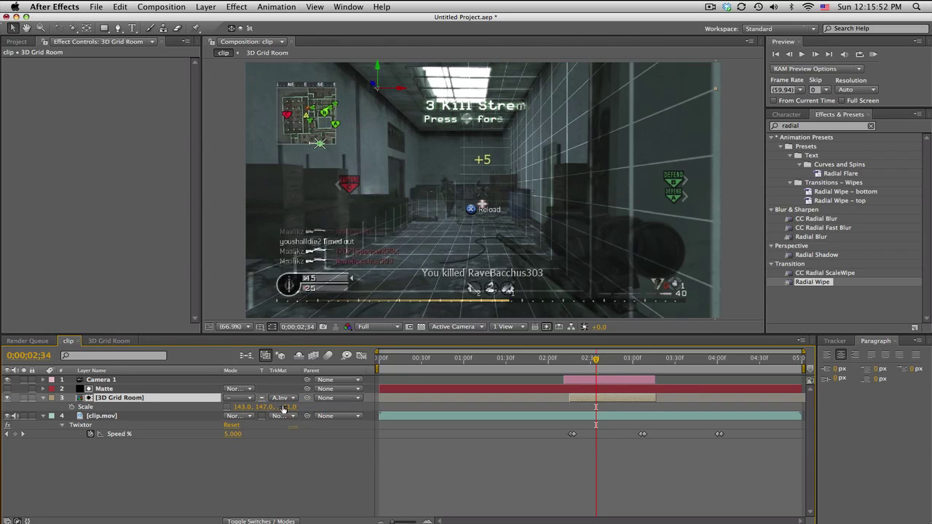
left_click(577, 359)
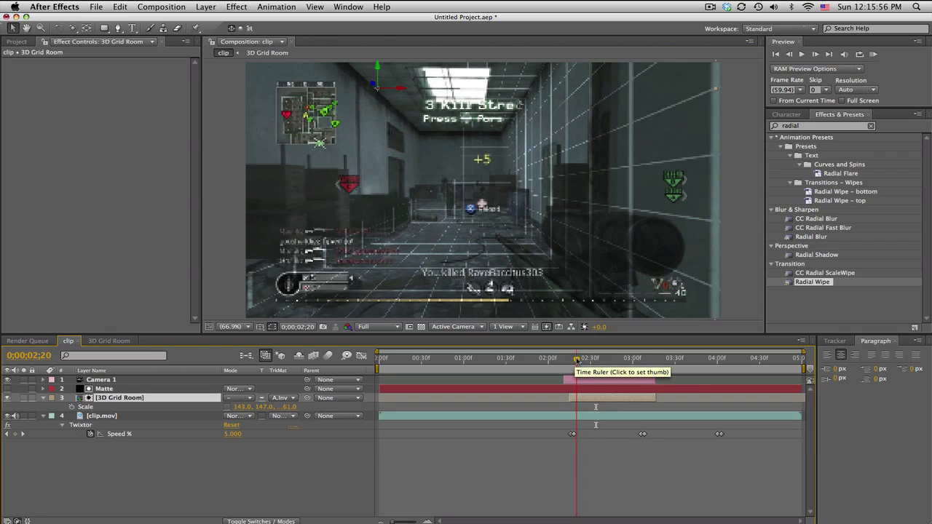
- Keyframe the Matte's Radial Wipe Transition Completion at 0% at 0;00;02;20
left_click(575, 359)
left_click(104, 389)
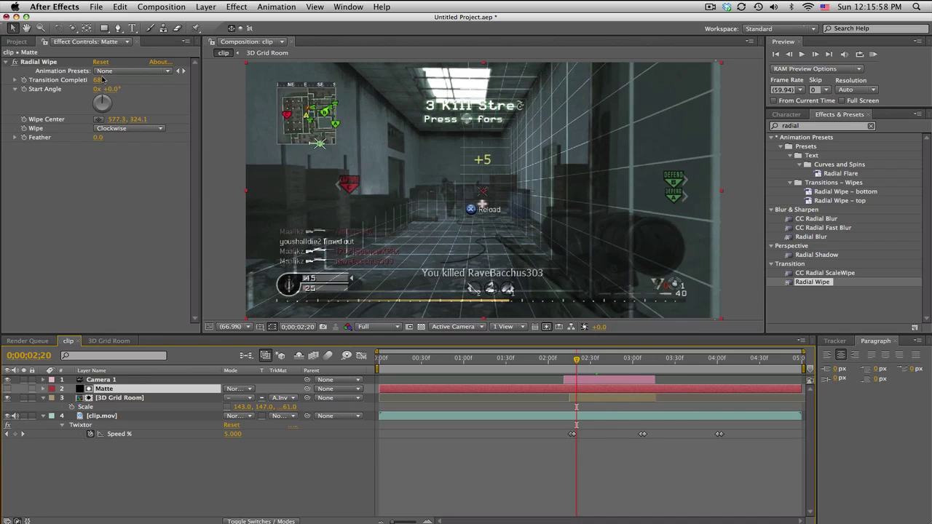
left_click_drag(98, 79, 59, 85)
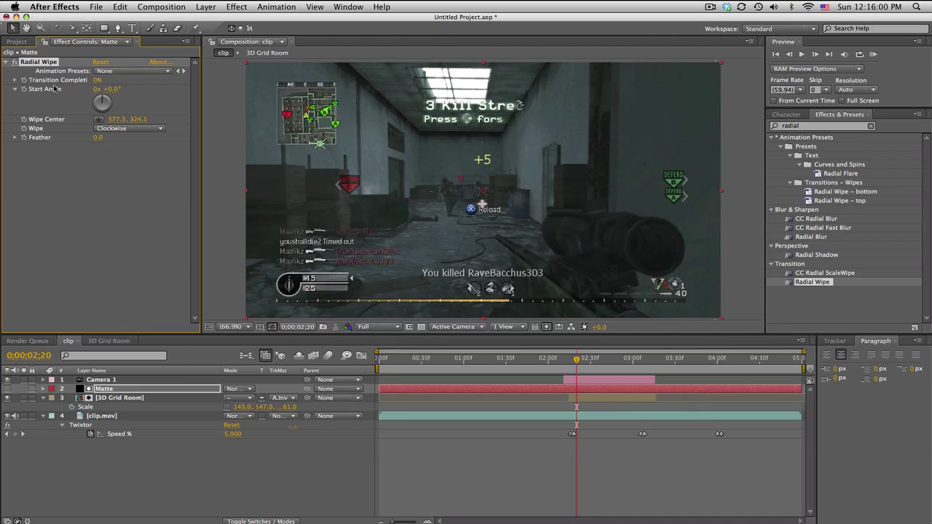
left_click(24, 80)
- Set Transition Completion to 100% at 0;00;02;43 so the grid room fully wipes in
left_click(647, 359)
left_click(643, 359)
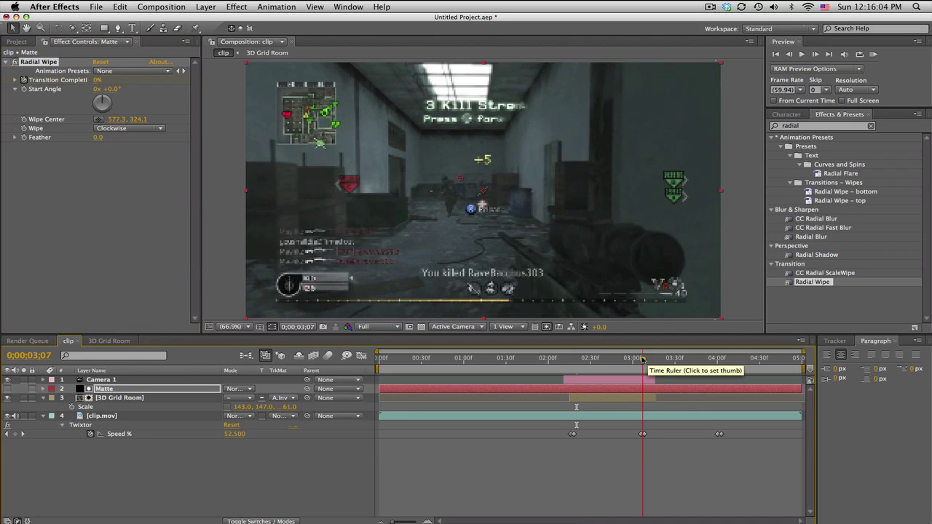
left_click(641, 359)
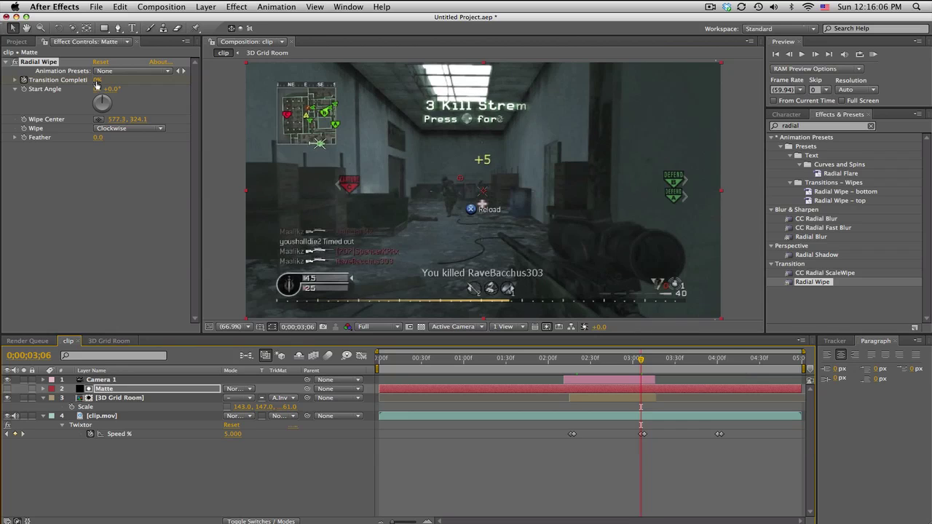
left_click(610, 364)
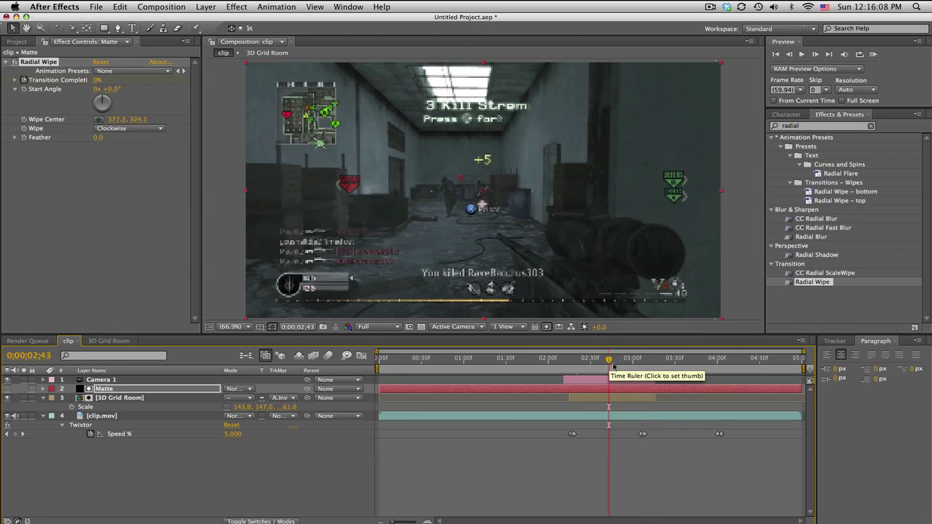
left_click_drag(95, 81, 159, 84)
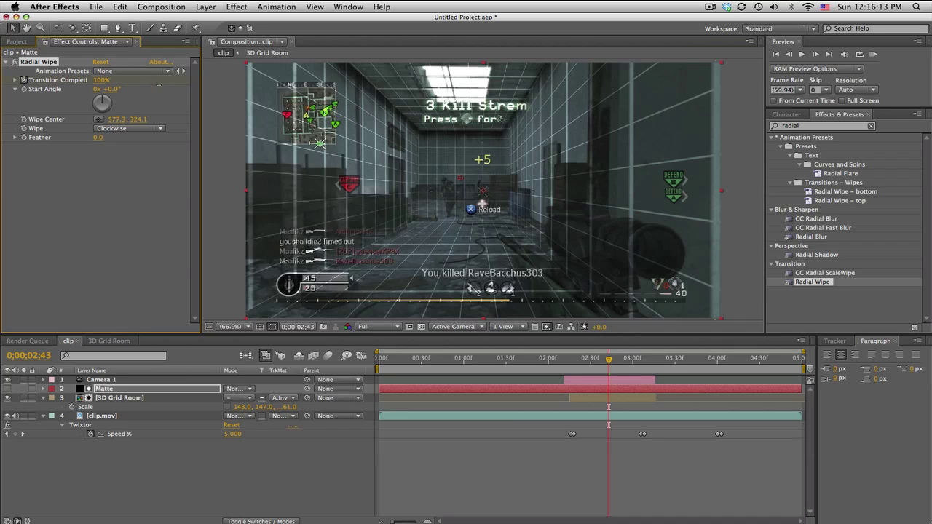
left_click(157, 398)
key("t")
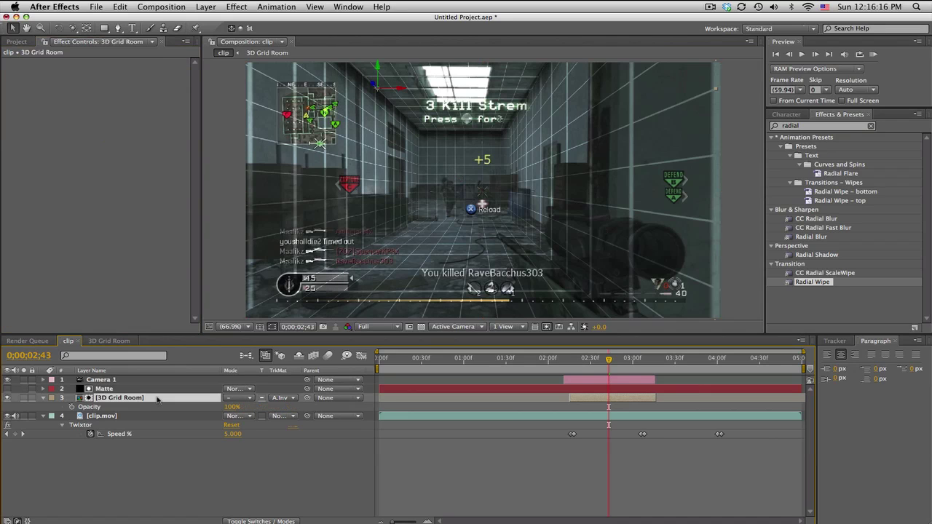
- Keyframe 3D Grid Room Opacity from 100% at 02;43 to 0% at 03;06, then preview the fade
left_click(72, 407)
left_click(641, 359)
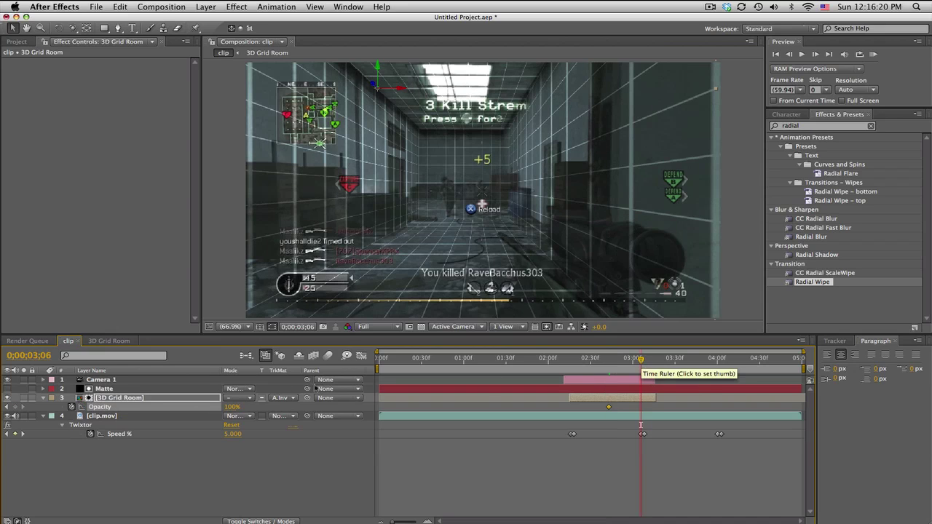
left_click_drag(230, 406, 211, 406)
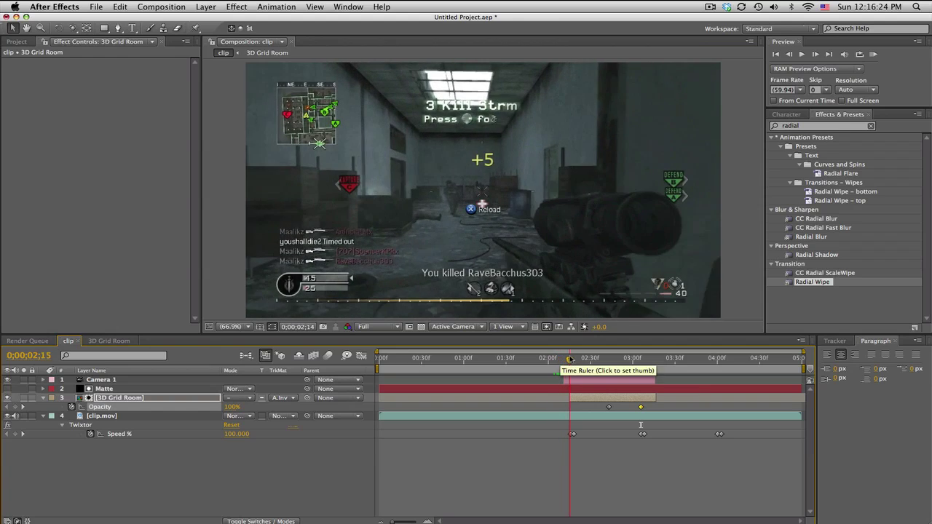
left_click(584, 358)
mouse_move(584, 358)
left_mouse_down()
mouse_move(643, 359)
mouse_move(588, 359)
left_mouse_up()
- Search for 'lens' and apply CC Lens to the 3D Grid Room layer
left_click(789, 125)
key("BackSpace")
type("lens")
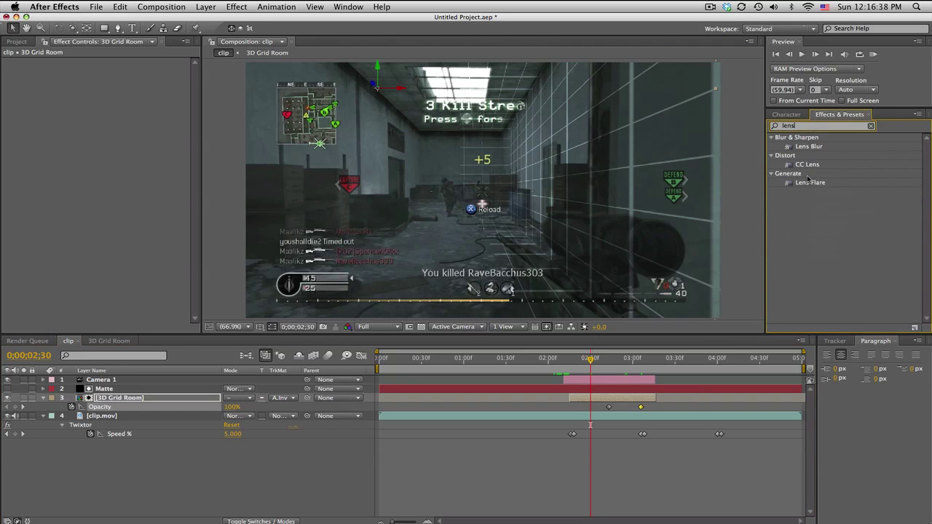
left_click_drag(807, 166, 143, 402)
- Keyframe the CC Lens Size at 200 at 0;00;02;17
left_click_drag(102, 88, 185, 94)
left_click(104, 89)
type("200")
key("Return")
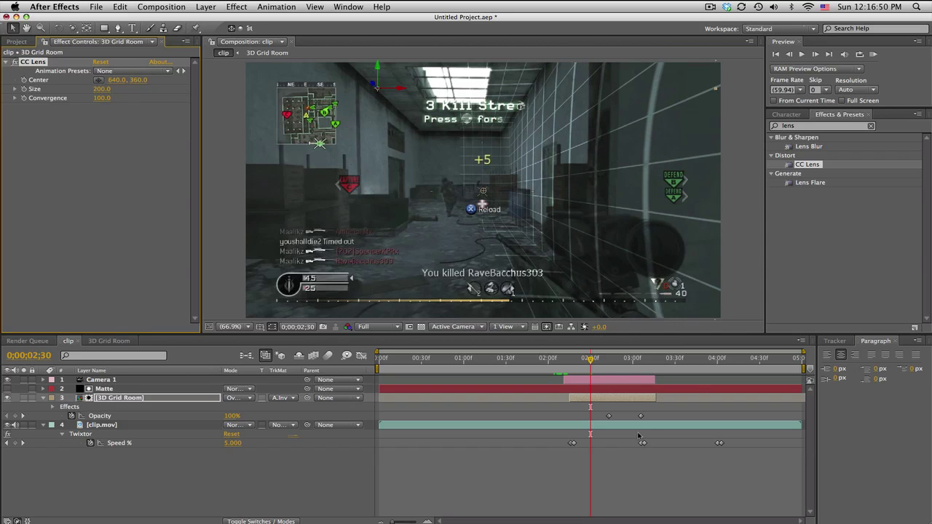
left_click_drag(591, 358, 572, 358)
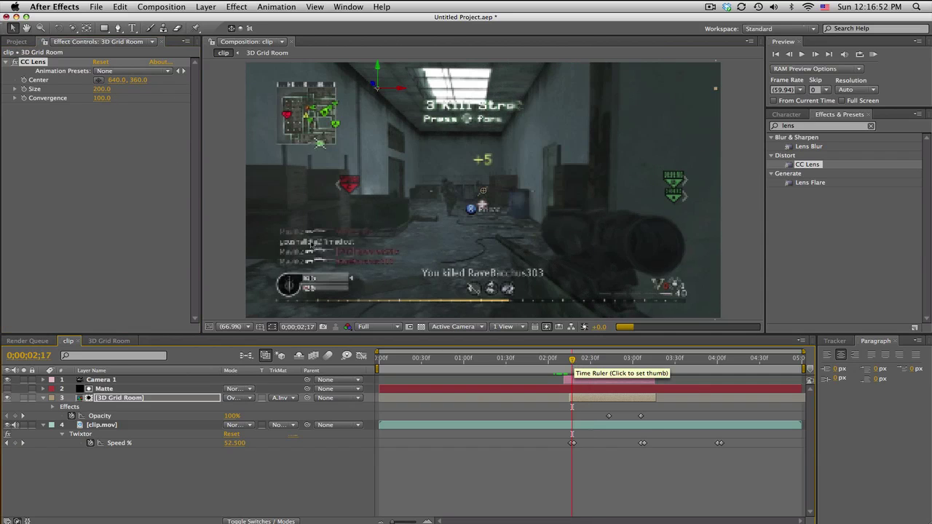
left_click(24, 89)
- Set the CC Lens Size to 350 at 0;00;03;00 and preview the lens animation
left_click_drag(611, 359, 632, 360)
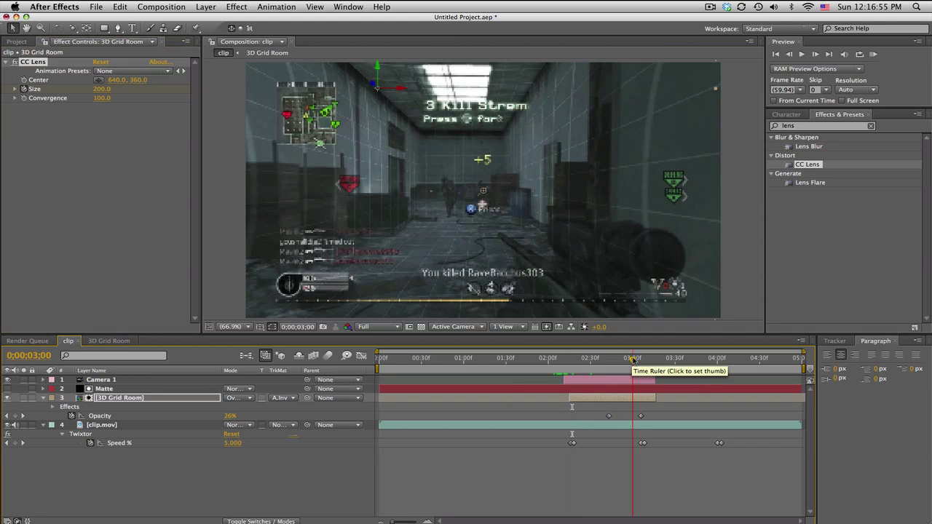
left_click_drag(102, 89, 191, 95)
left_click(103, 89)
type("350")
key("Return")
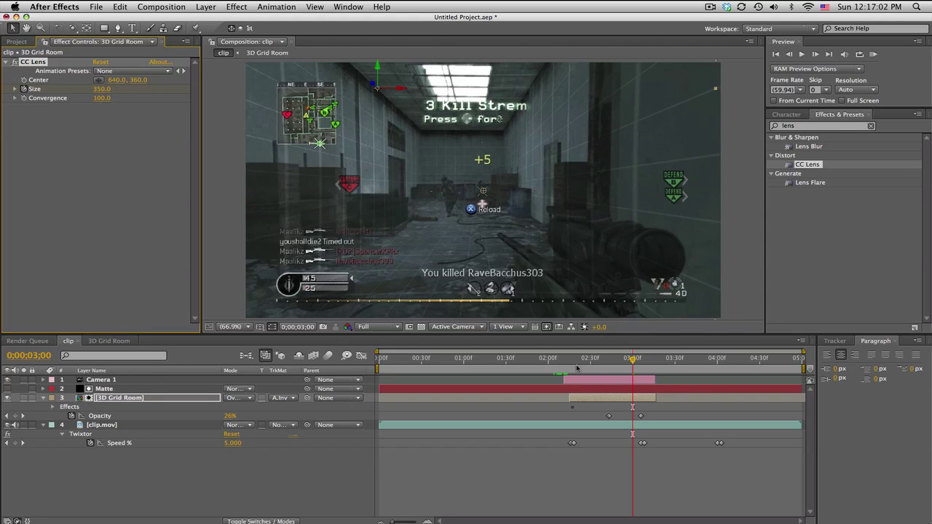
left_click_drag(571, 359, 593, 364)
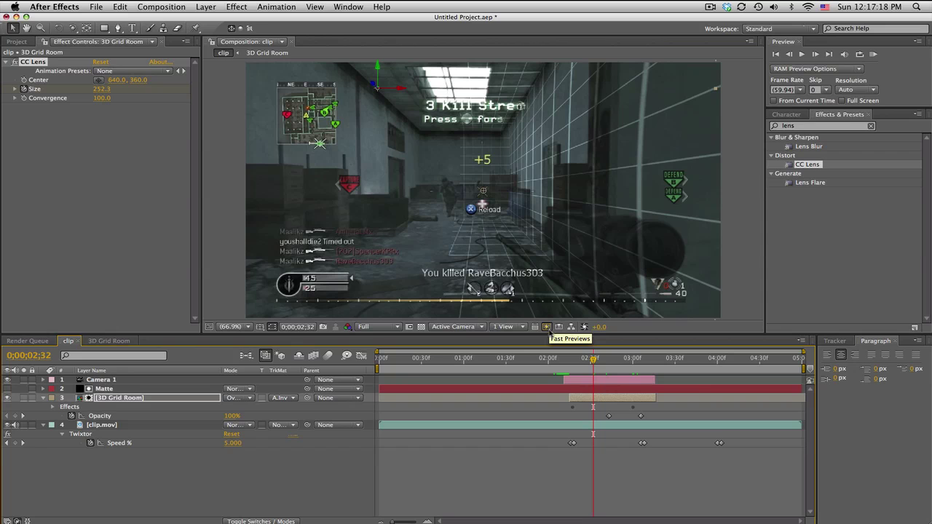
left_click_drag(570, 361, 610, 360)
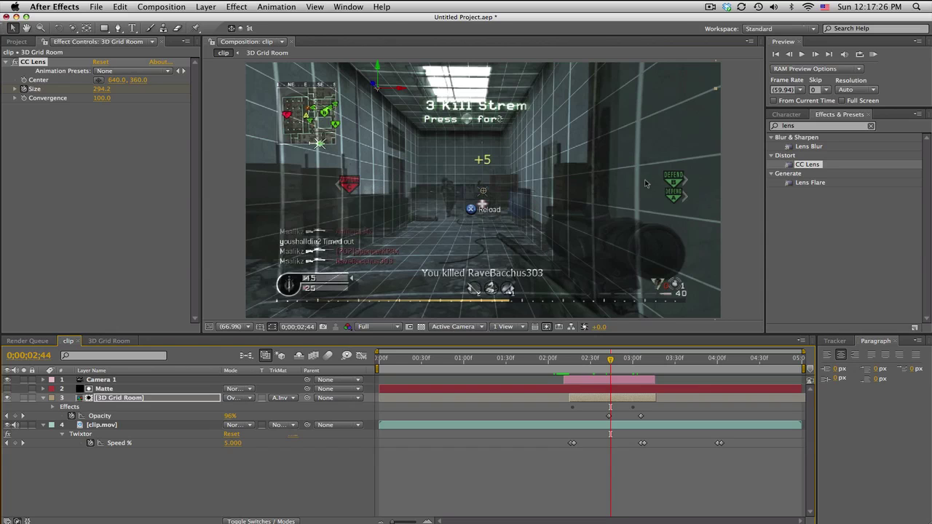
left_click(113, 341)
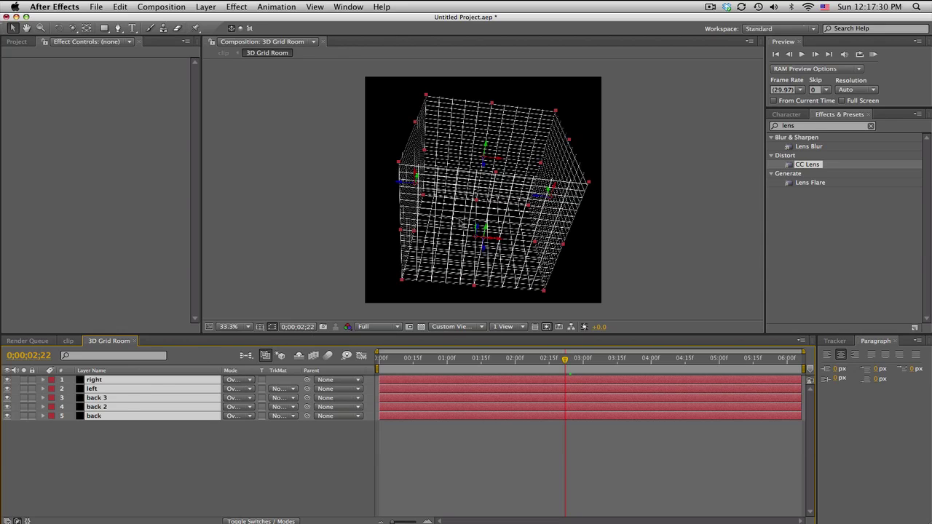
left_click(71, 340)
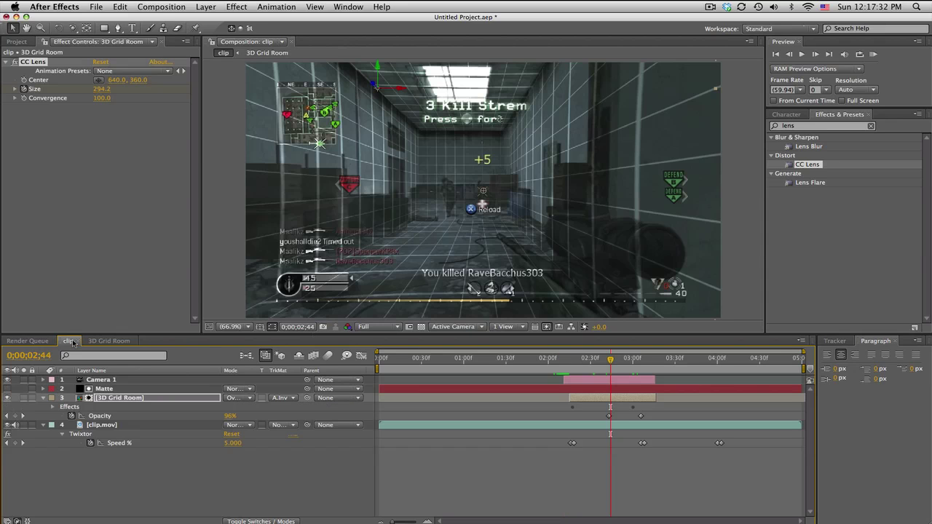